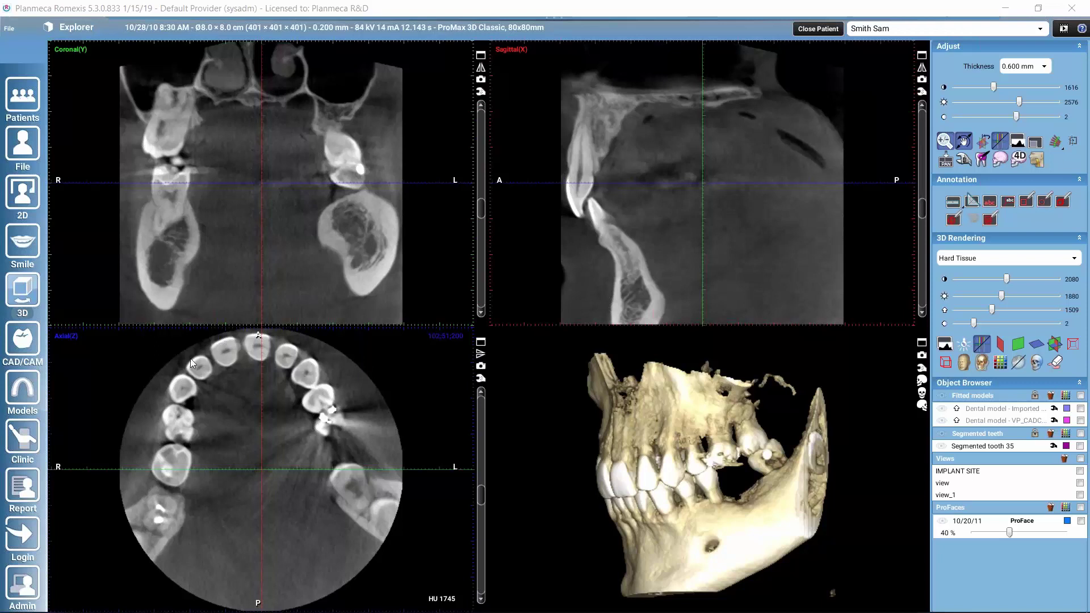
Switch from the Explorer module to the Implants module.
left_click(74, 32)
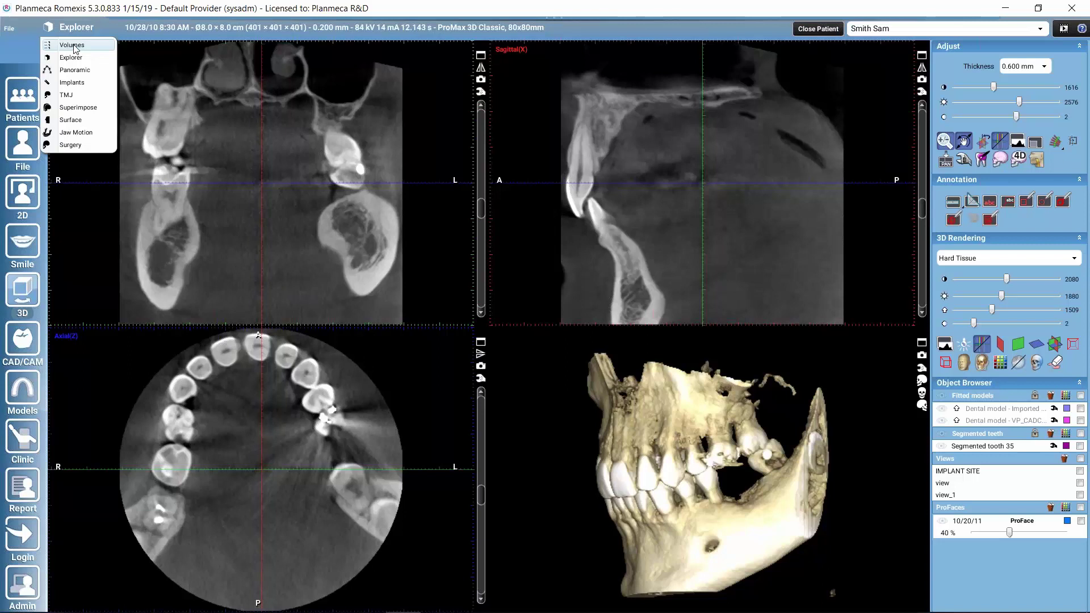
left_click(79, 85)
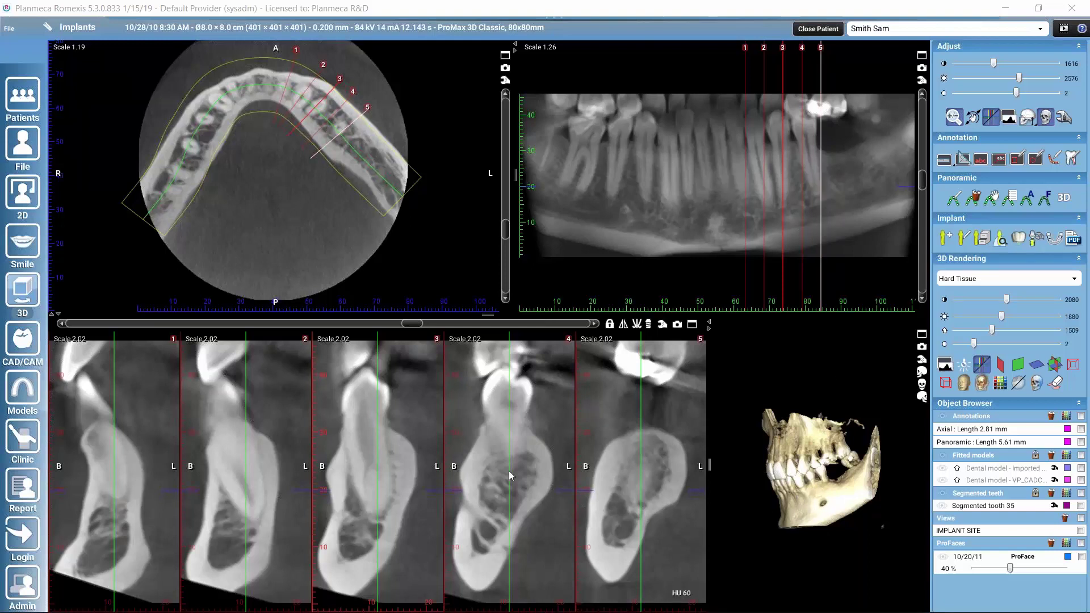
Hide the 3D rendering view and restore it beside the cross sections.
left_click(1047, 118)
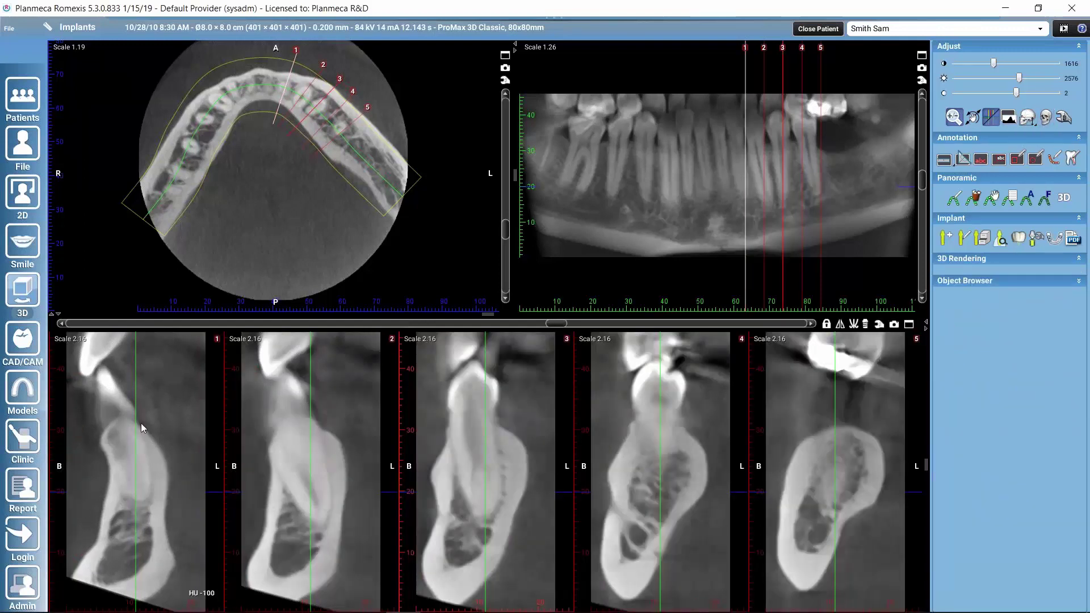
left_click(1047, 117)
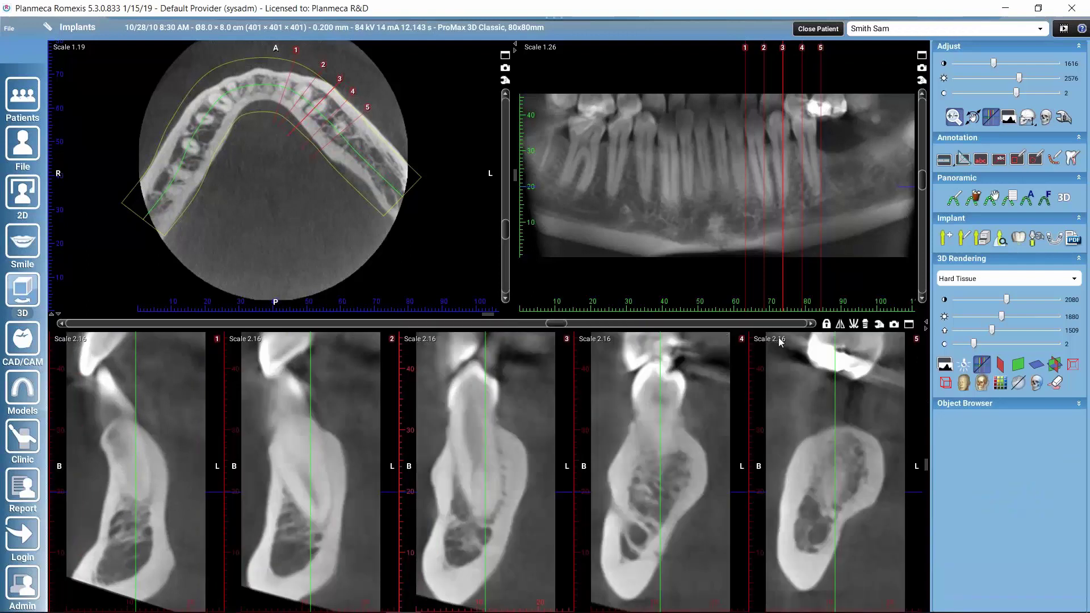
left_click(710, 332)
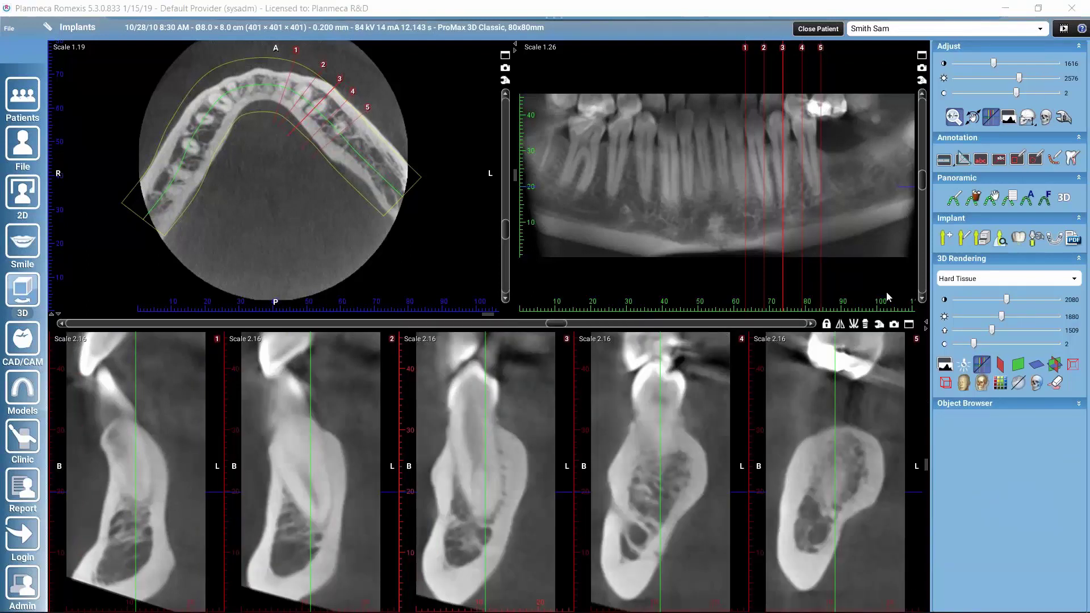
left_click(927, 324)
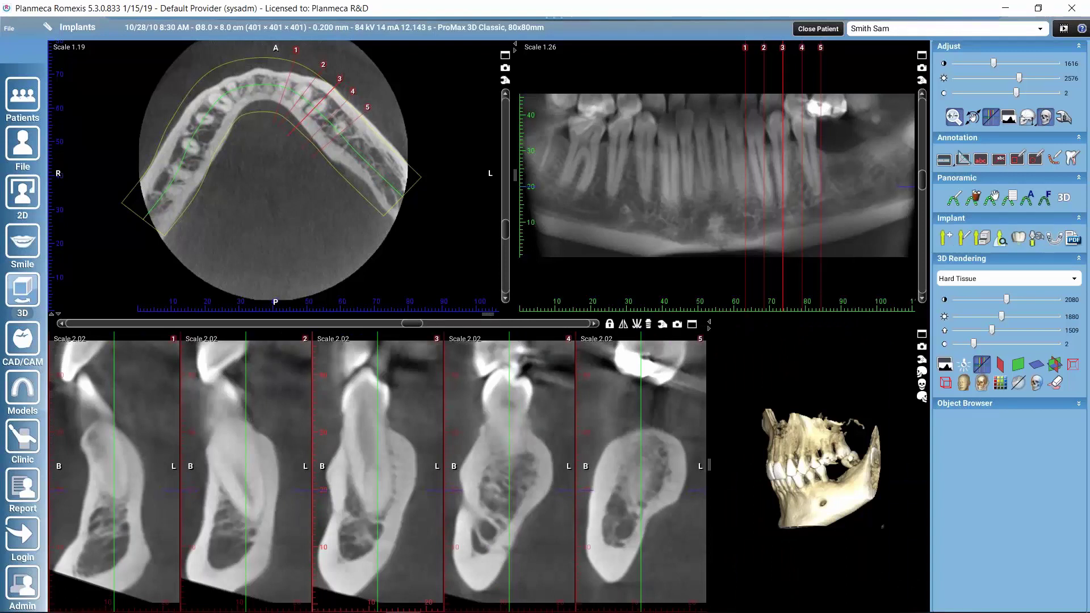
Slightly resize the view panes around the cross sections and shift the slices along the arch toward the patient's left molars.
mouse_move(487, 314)
left_mouse_down()
mouse_move(485, 332)
mouse_move(483, 307)
left_mouse_up()
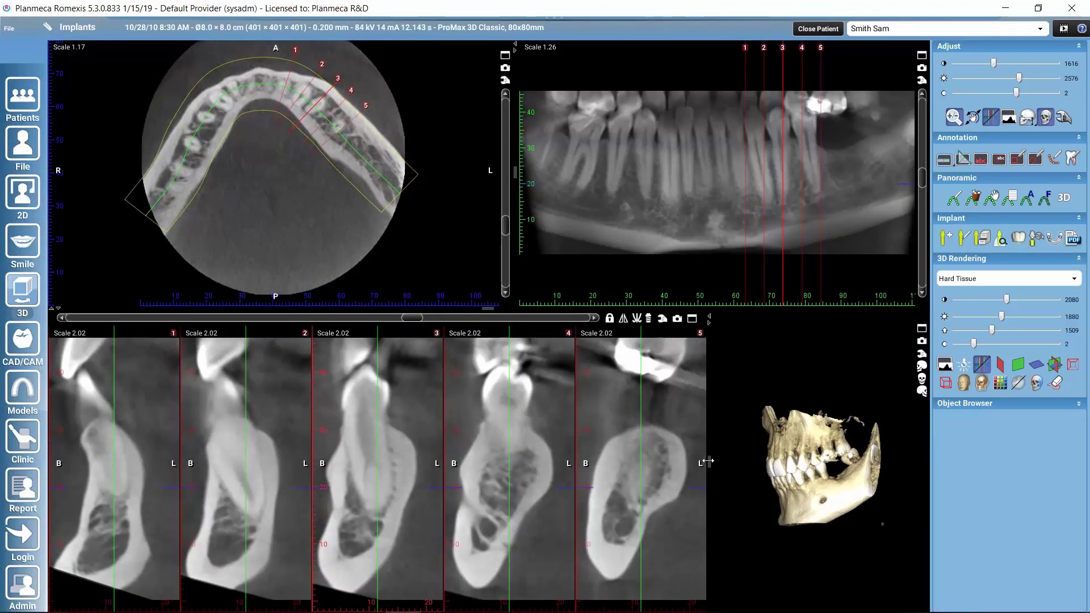
mouse_move(708, 462)
left_mouse_down()
mouse_move(500, 462)
mouse_move(704, 462)
left_mouse_up()
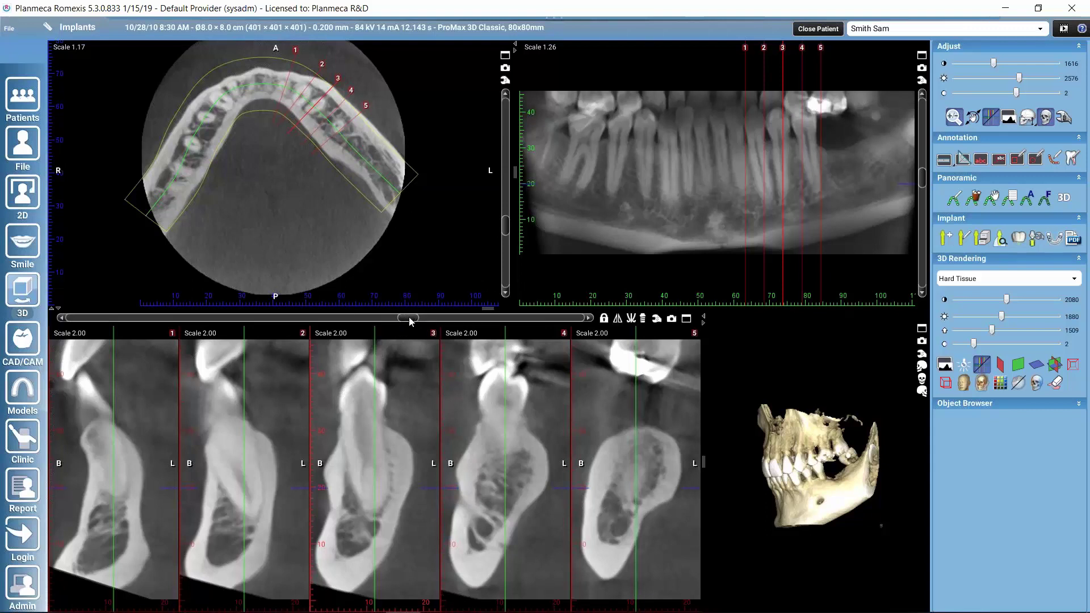
mouse_move(410, 320)
left_mouse_down()
mouse_move(551, 325)
mouse_move(341, 317)
mouse_move(420, 328)
left_mouse_up()
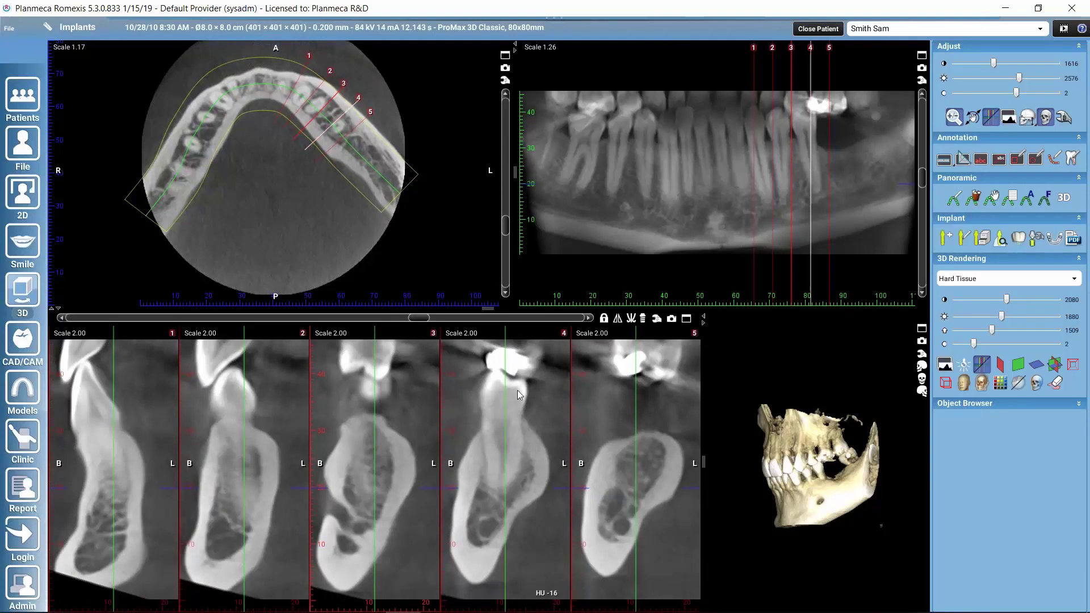
Arrange the cross sections in a grid of two rows of five.
left_click(657, 320)
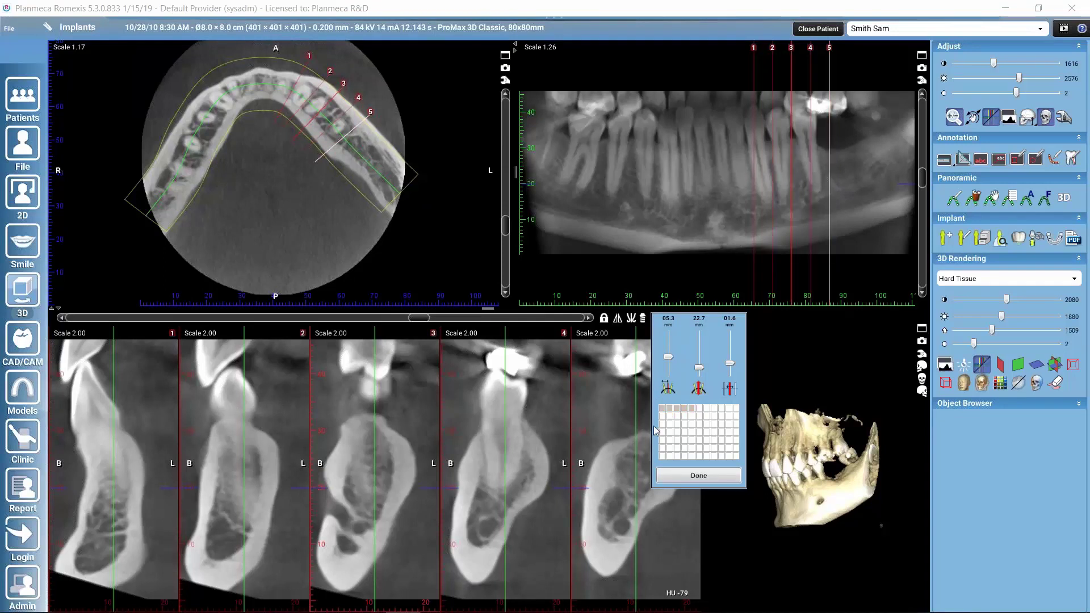
left_click(693, 420)
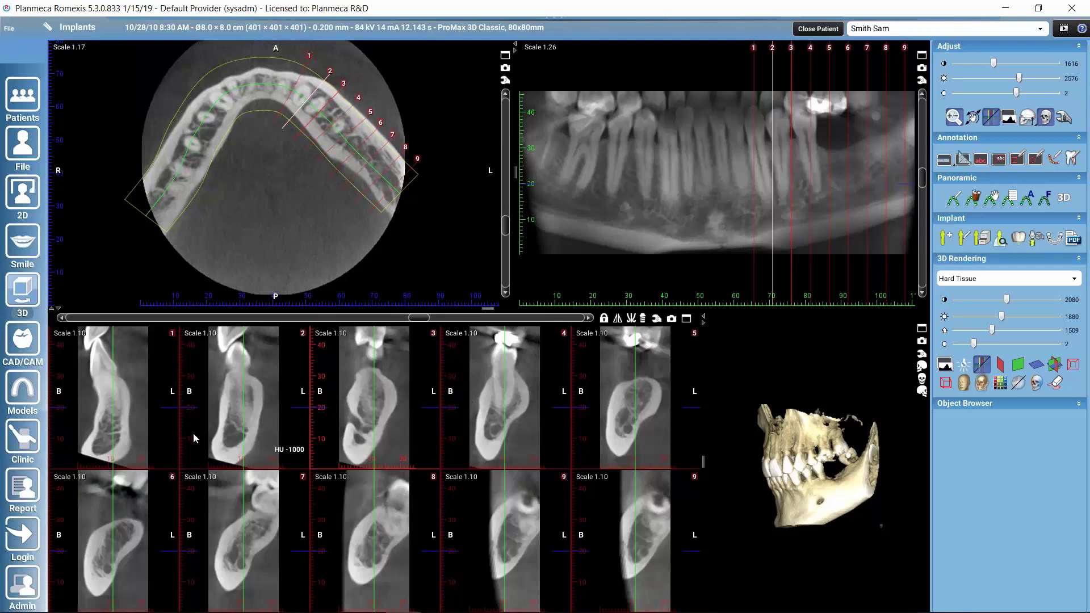
Set the cross sections' interval to 5.0 mm and their width to 26.9 mm, and adjust their thickness.
left_click(656, 319)
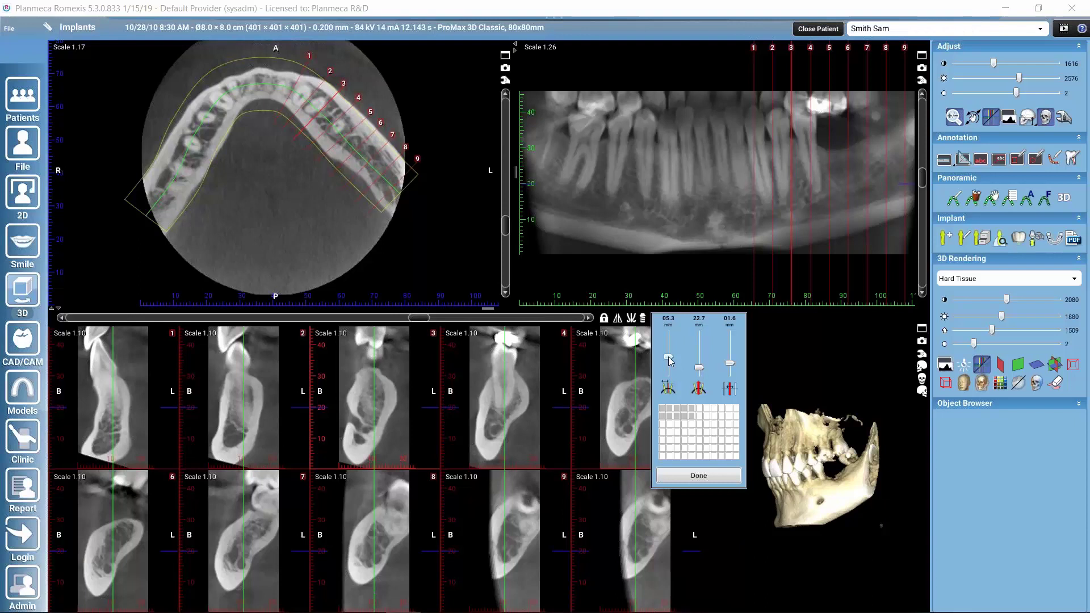
left_click_drag(669, 357, 669, 350)
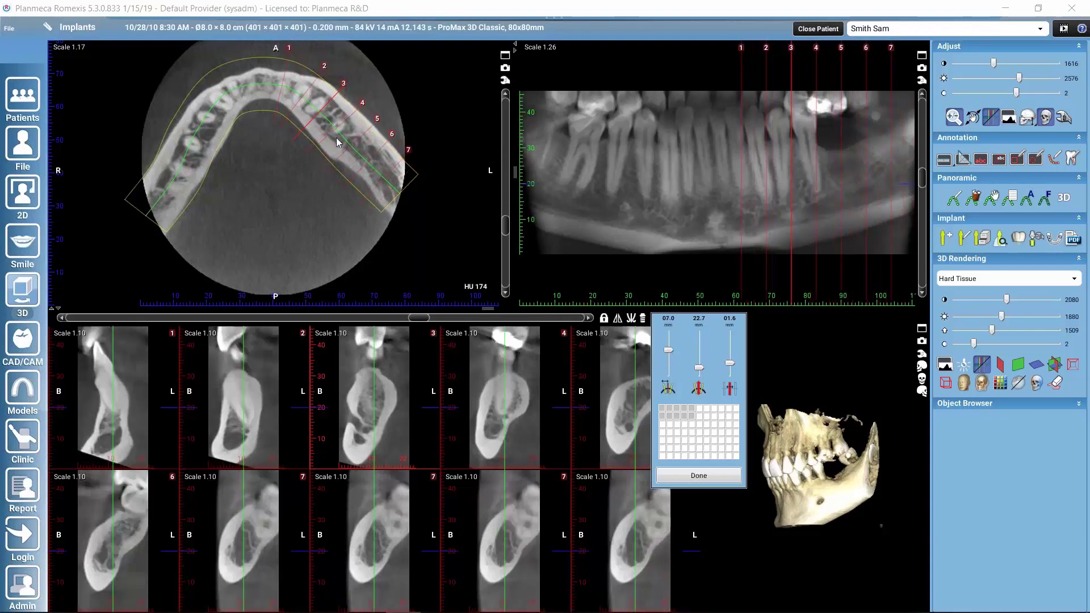
left_click_drag(669, 351, 669, 360)
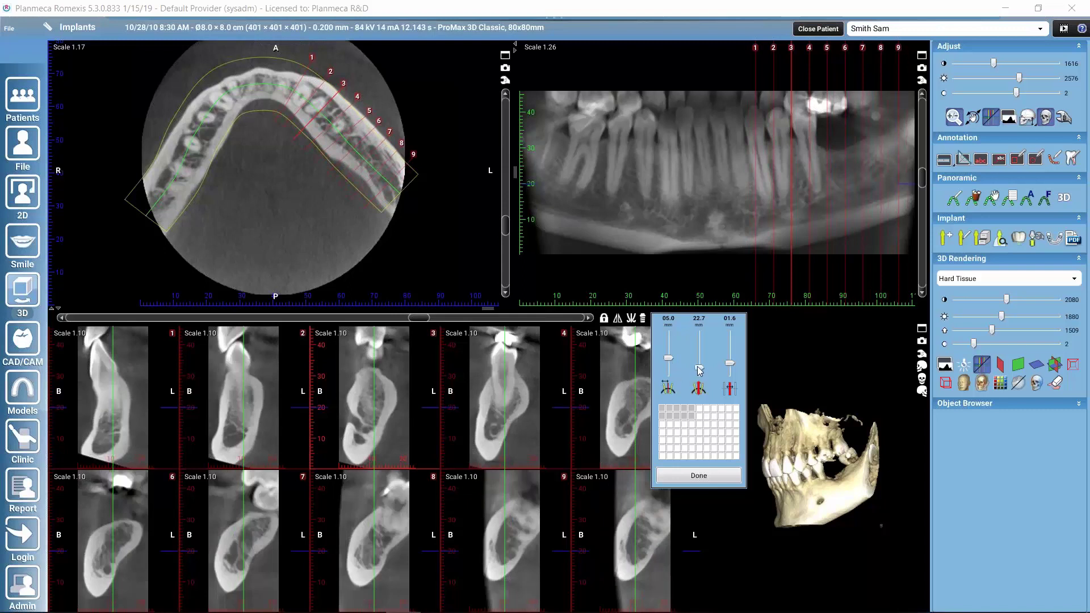
left_click_drag(699, 368, 699, 363)
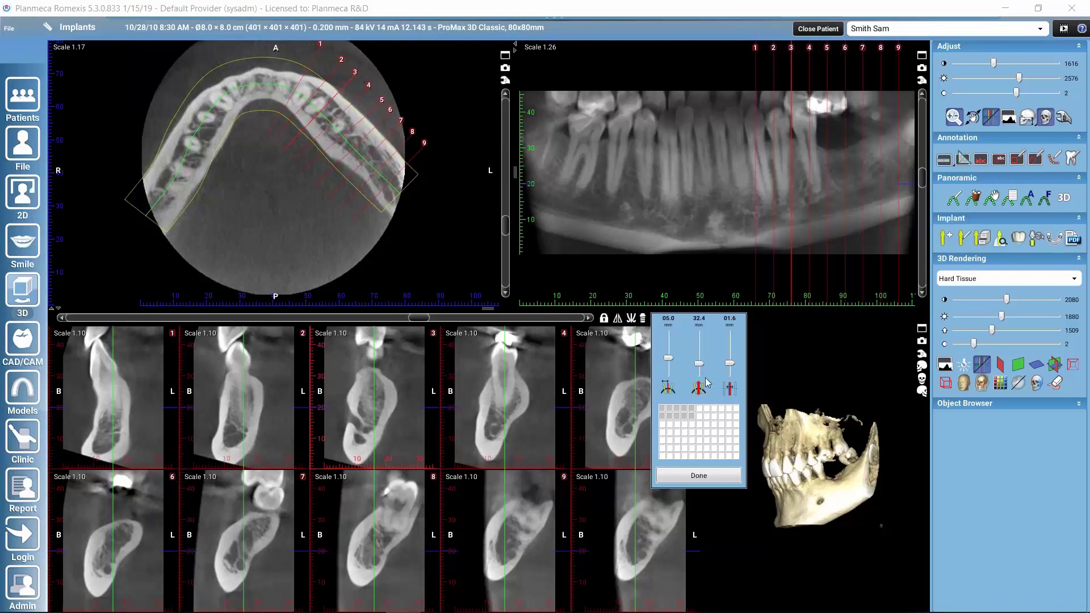
left_click_drag(701, 368, 700, 370)
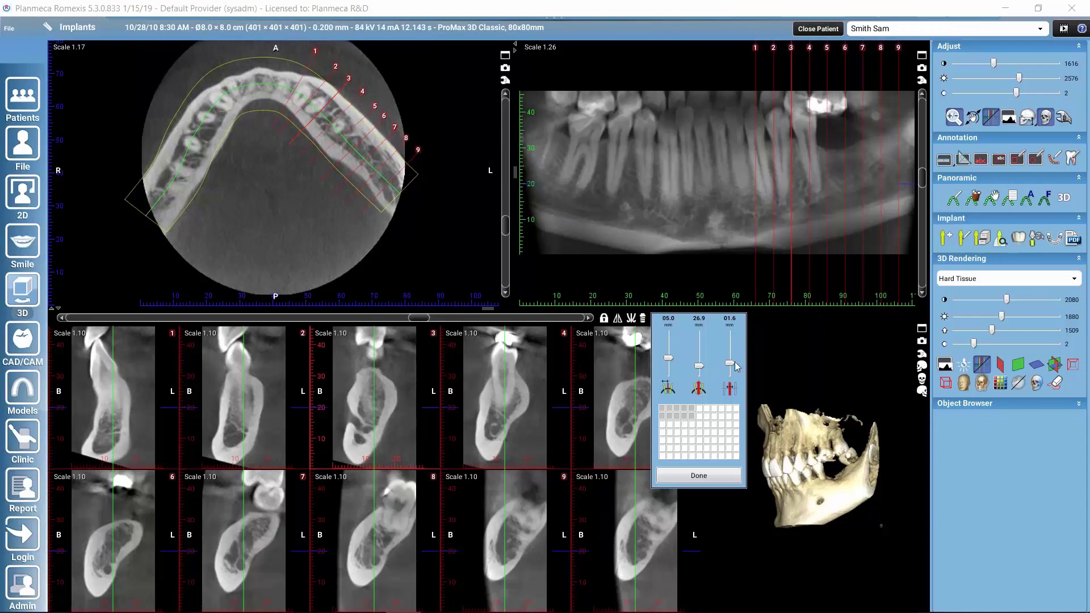
left_click_drag(731, 366, 731, 363)
left_click(702, 480)
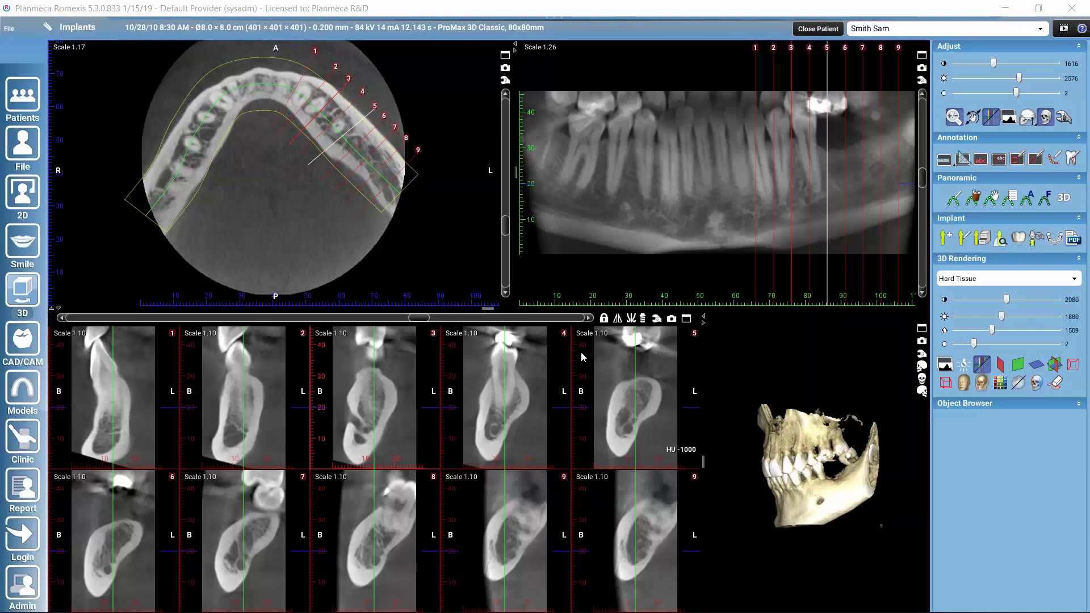
Examine cross section 4 enlarged on its own, and inspect all cross sections enlarged together.
scroll(501, 408, "up", 2)
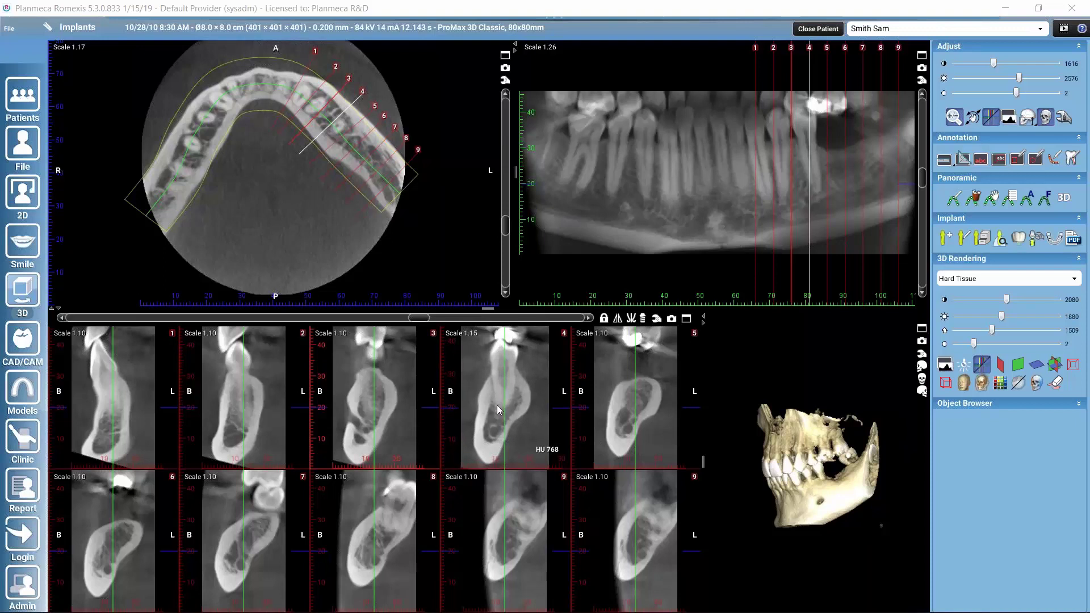
scroll(491, 432, "up", 3)
scroll(490, 448, "down", 3)
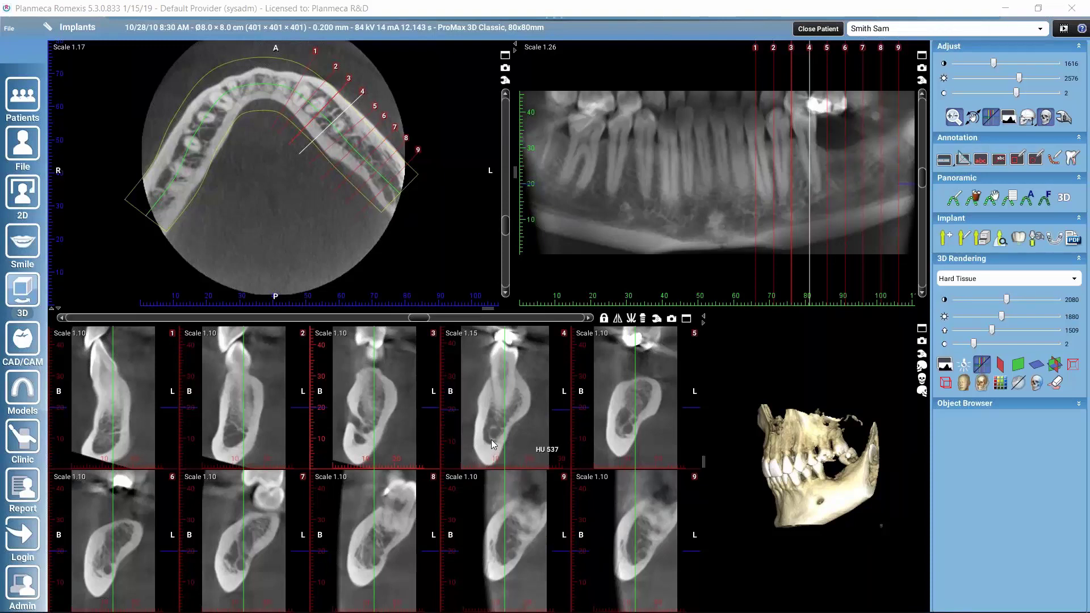
scroll(483, 445, "up", 3)
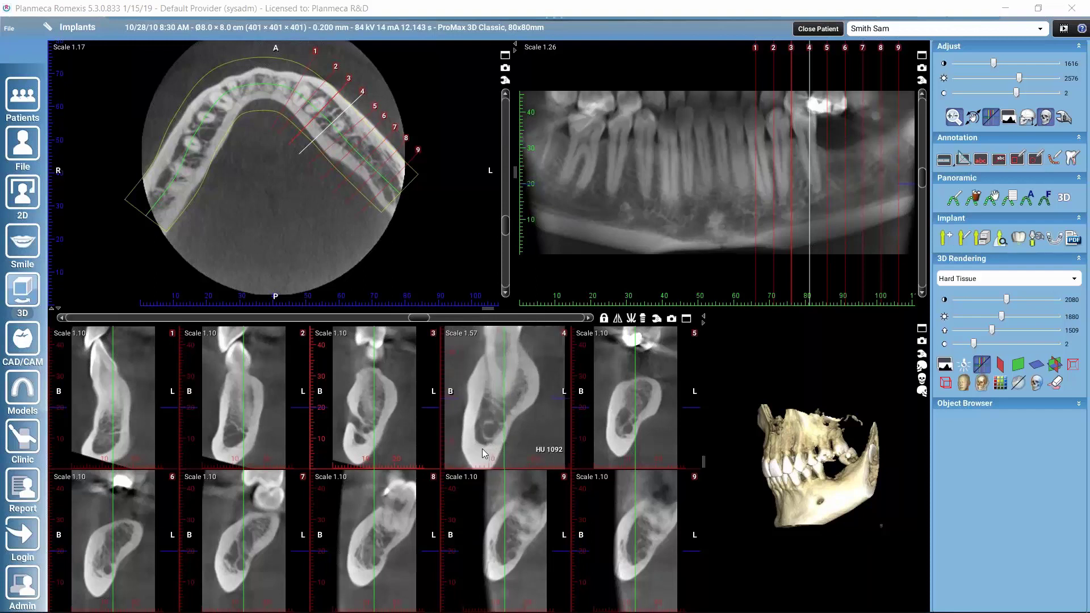
scroll(482, 448, "down", 3)
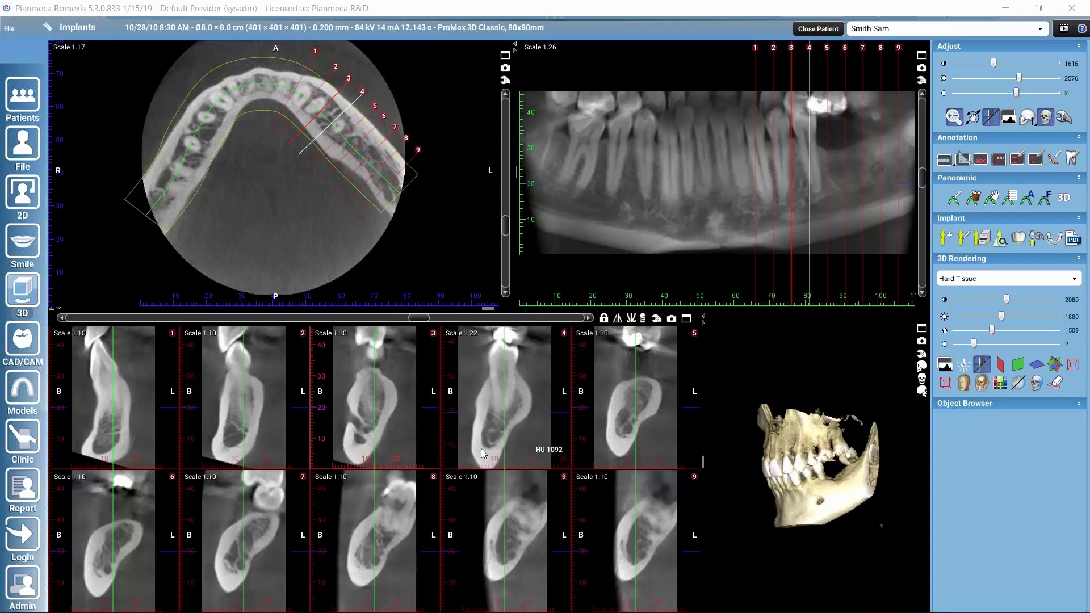
scroll(481, 449, "down", 2)
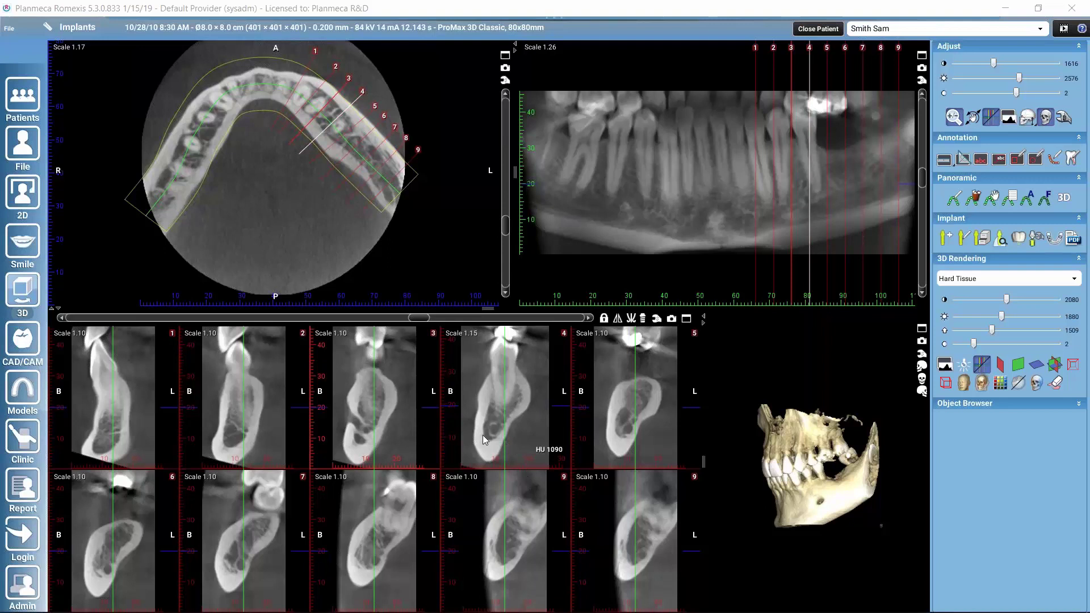
scroll(486, 435, "up", 3)
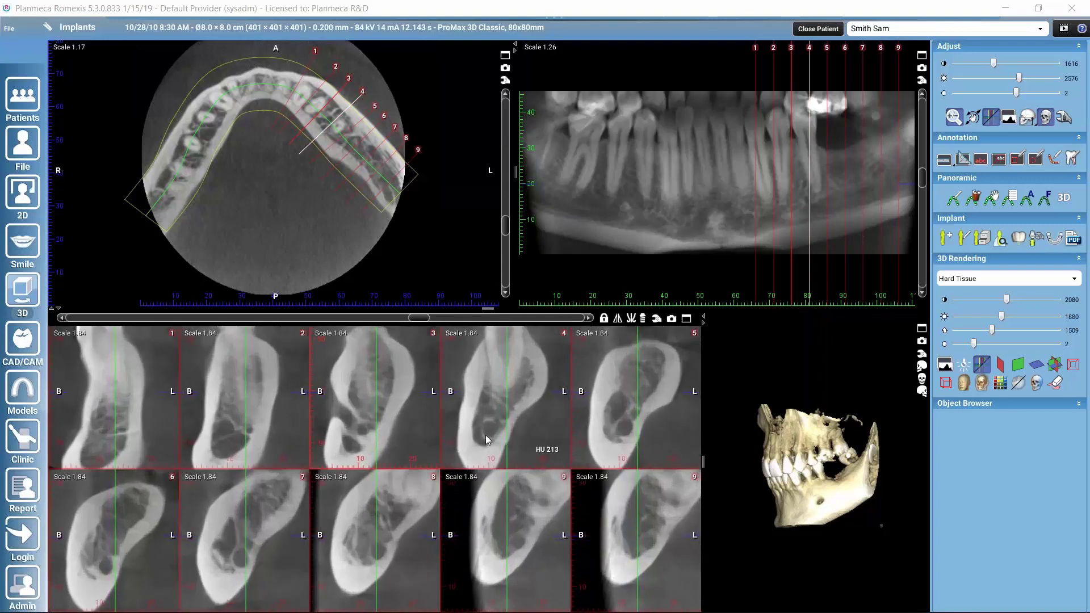
scroll(486, 435, "down", 2)
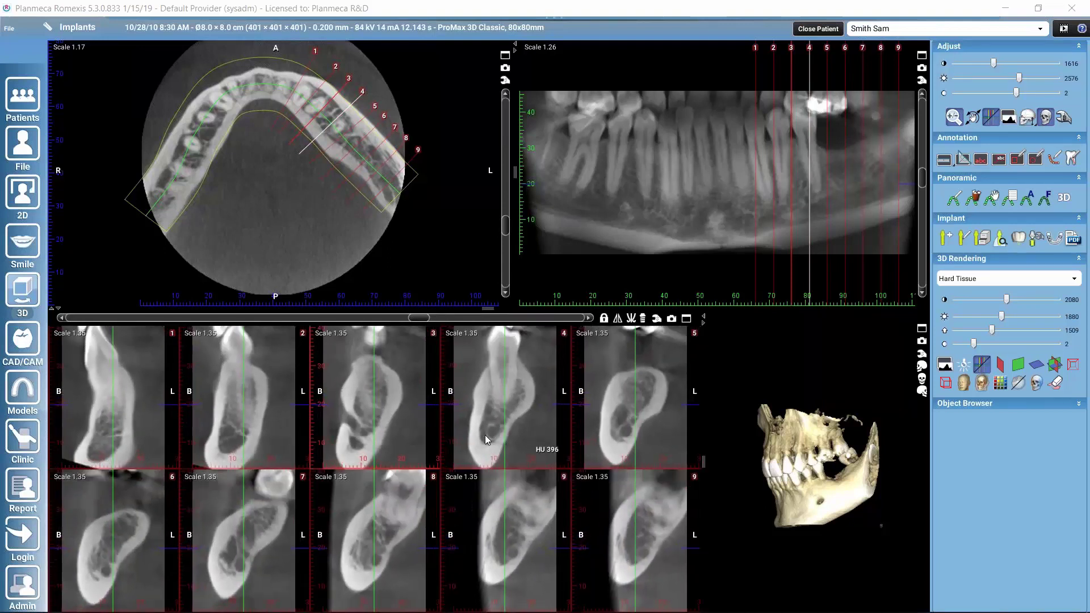
scroll(485, 435, "down", 1)
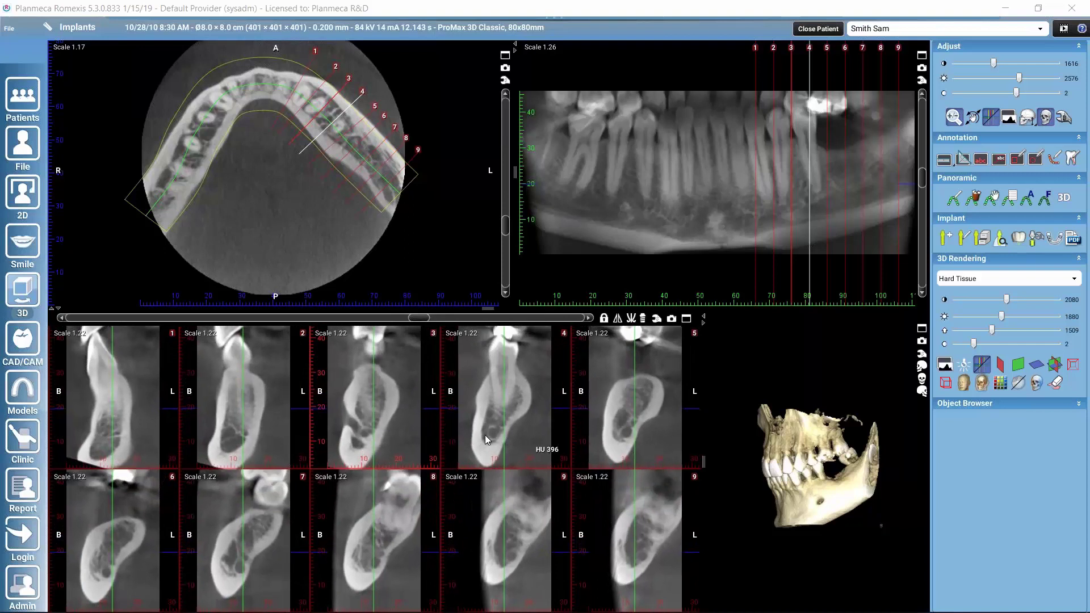
scroll(484, 434, "down", 1)
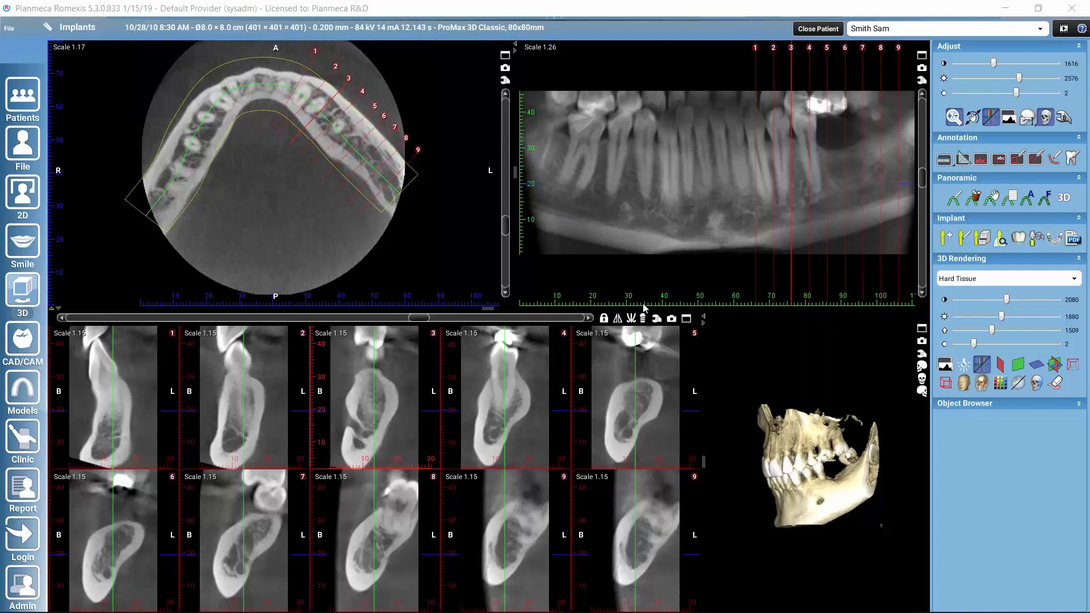
Lock the cross sections at fixed numbered positions along the whole arch and browse back to sections 12 to 21.
left_click(605, 320)
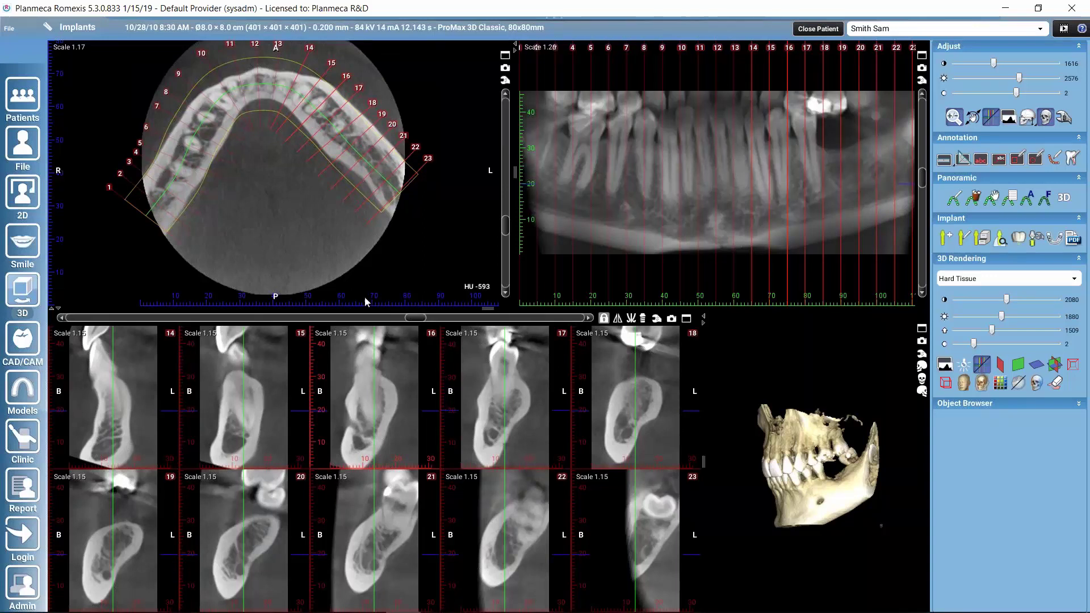
mouse_move(409, 320)
left_mouse_down()
mouse_move(433, 319)
mouse_move(393, 318)
left_mouse_up()
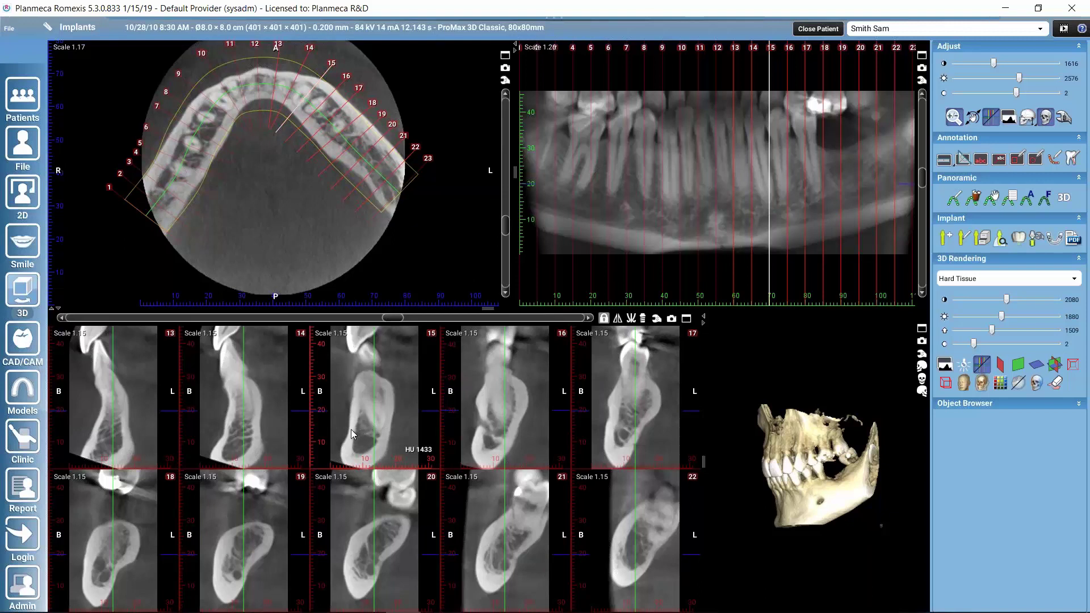
left_click_drag(396, 322, 373, 320)
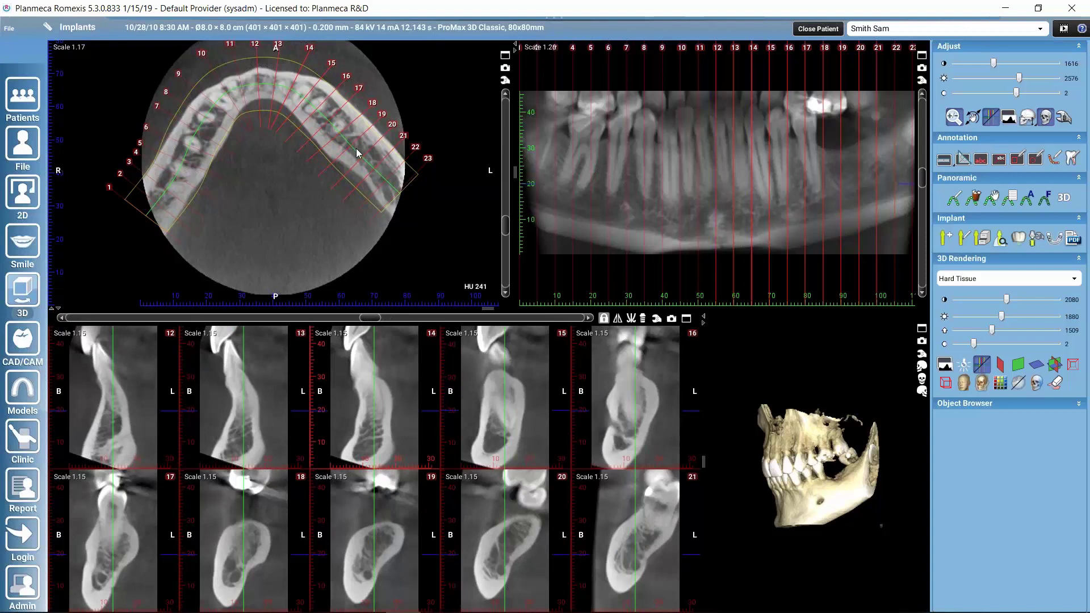
Try mirroring all cross sections and mirroring only those past the arch's midline, and restore their normal orientation.
left_click(618, 320)
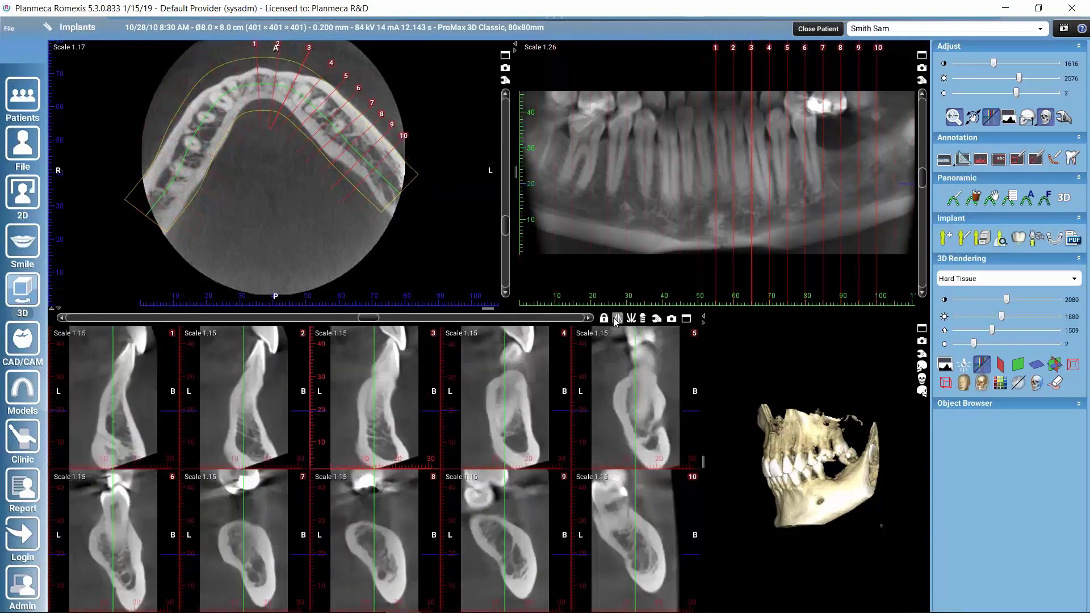
left_click(617, 320)
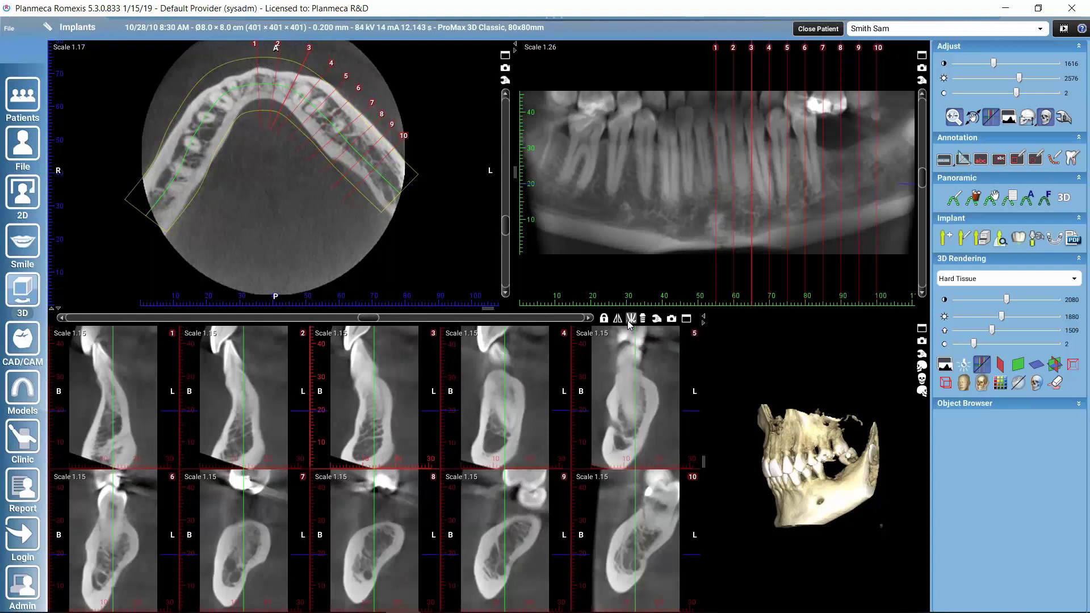
left_click(631, 322)
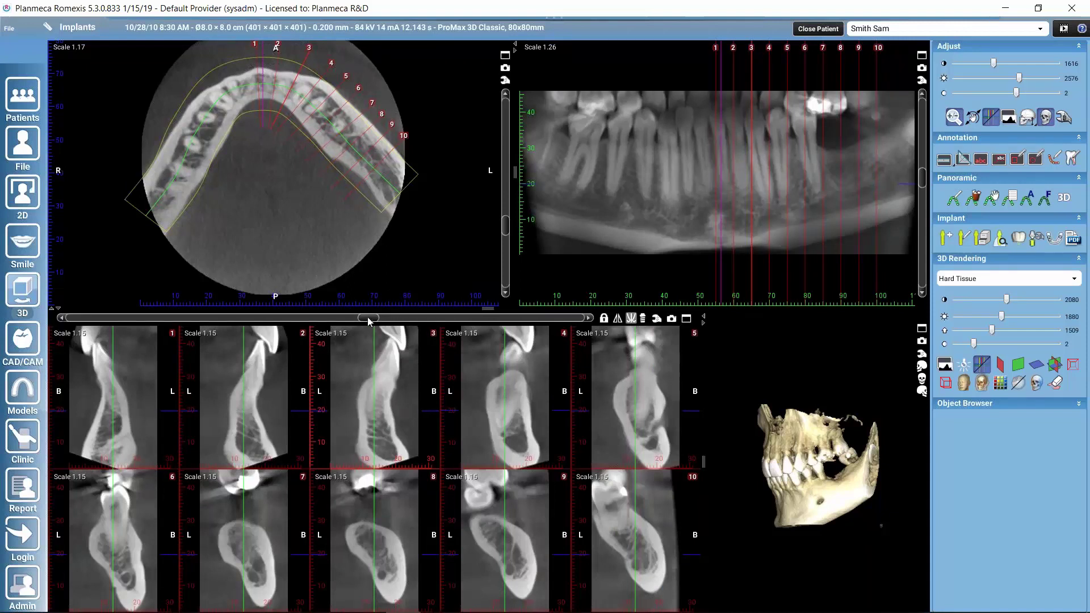
left_click_drag(377, 318, 282, 318)
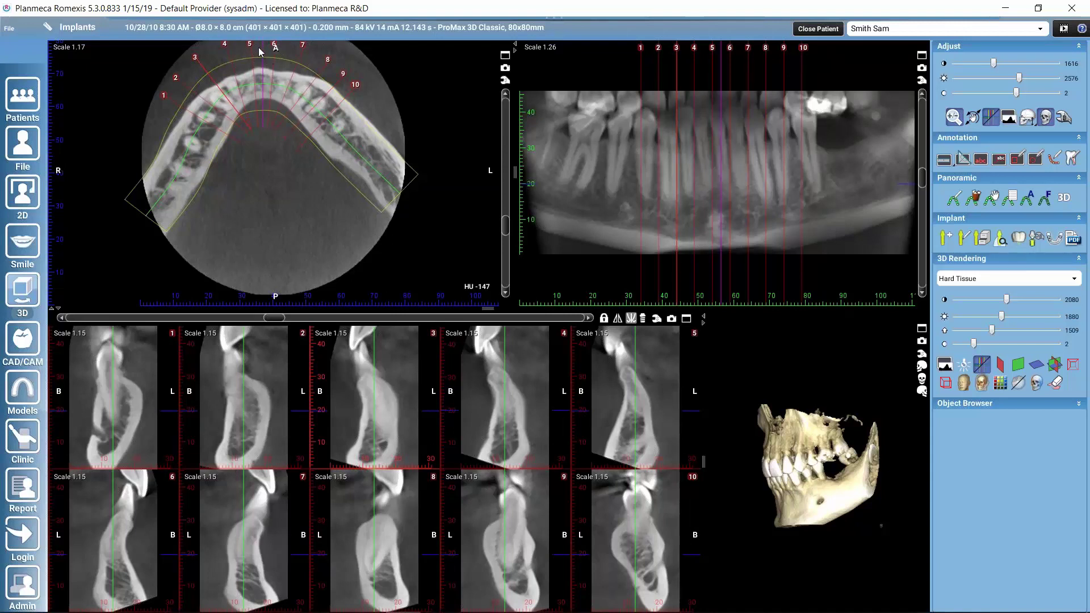
left_click(633, 319)
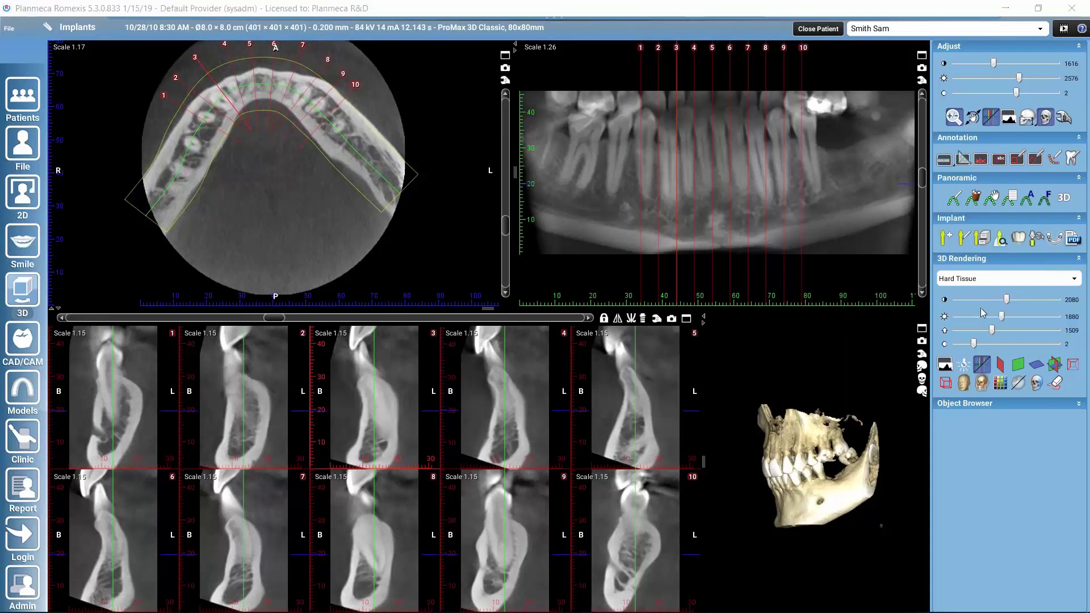
Open the Implant default settings and try toggling the secondary cross section lines and panorama-referenced cross section labels.
left_click(1064, 118)
left_click_drag(591, 169, 540, 176)
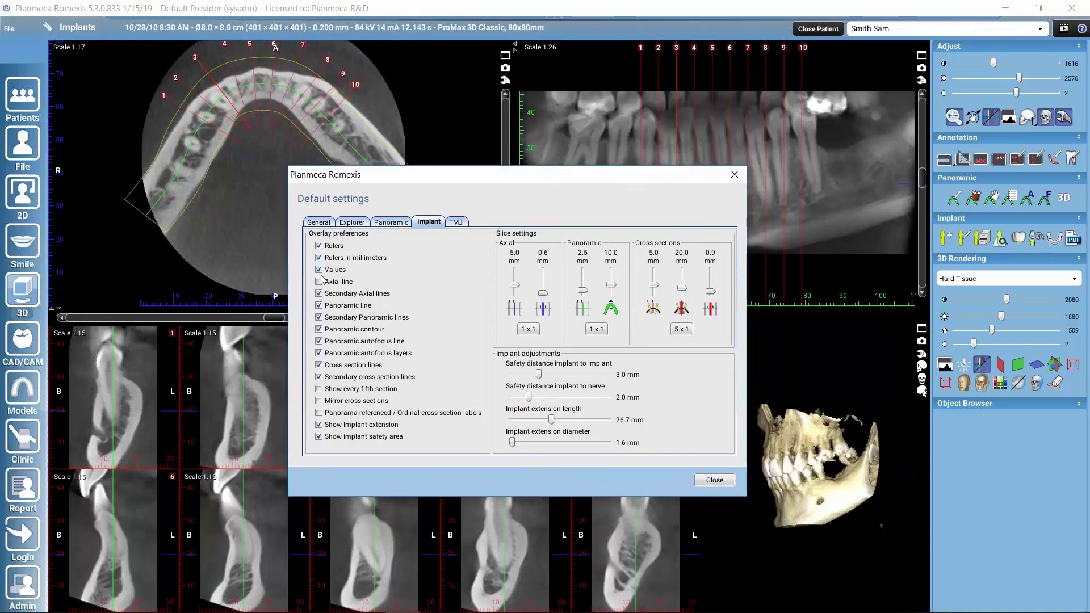
left_click_drag(451, 181, 465, 249)
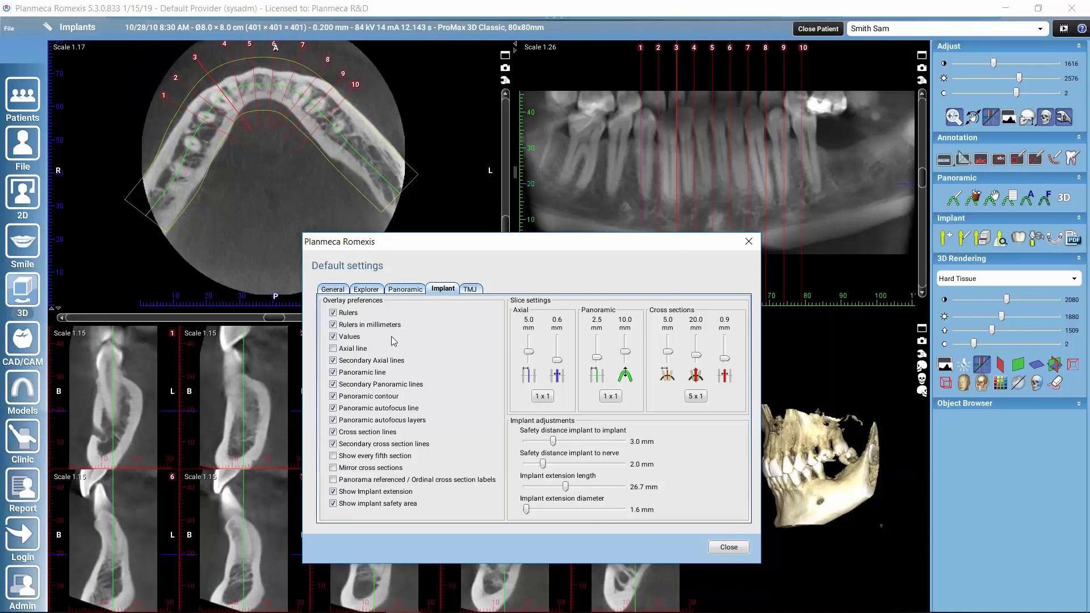
left_click(333, 444)
left_click(333, 444)
left_click_drag(484, 252, 572, 177)
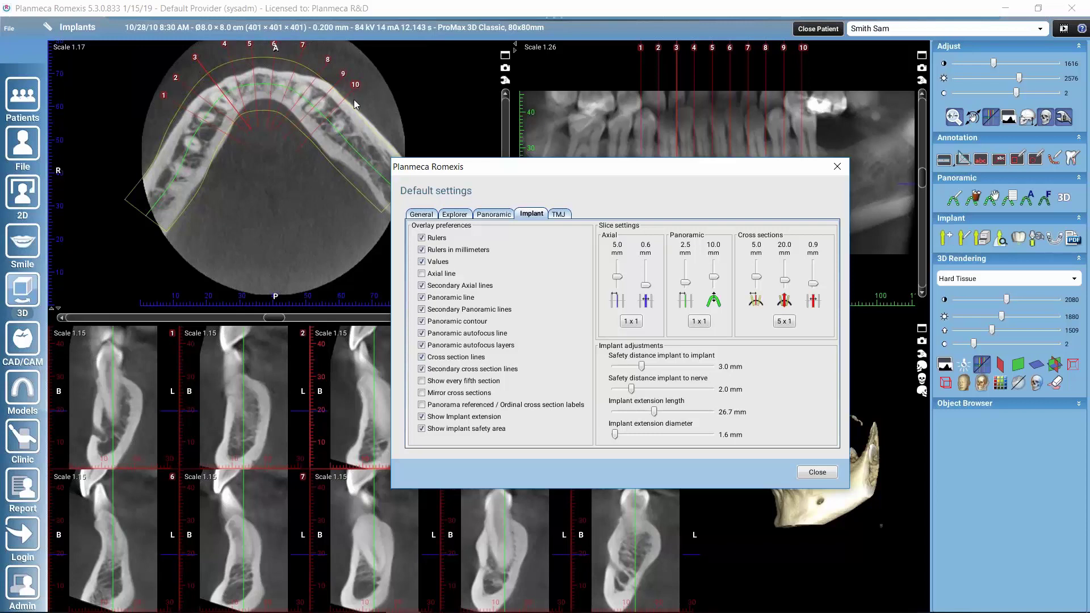
left_click(422, 406)
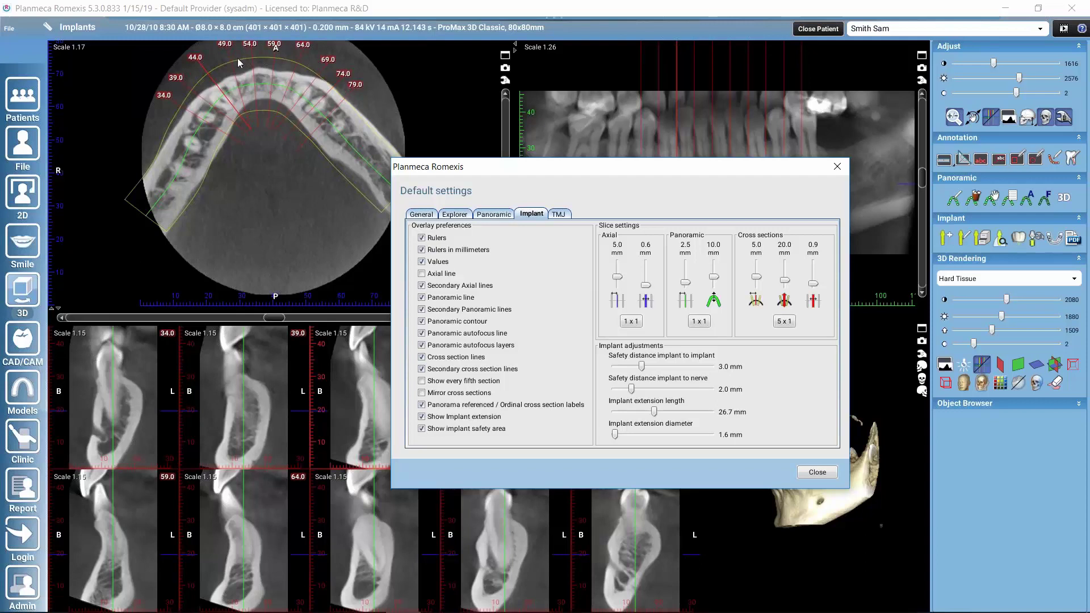
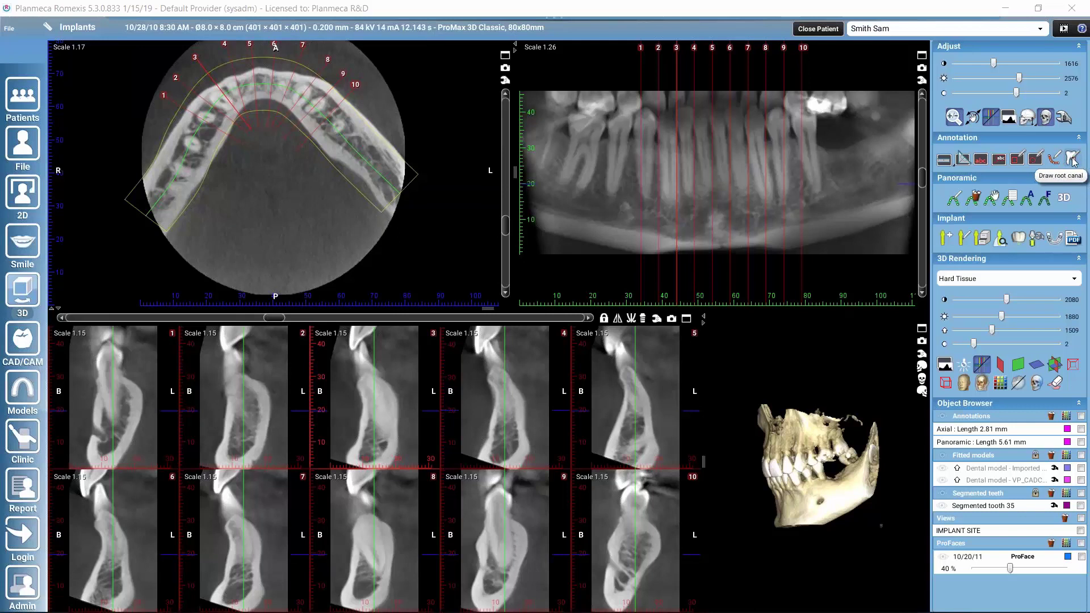
Start a nerve trace by placing its first two points at the canal opening in cross section 8.
left_click(1073, 160)
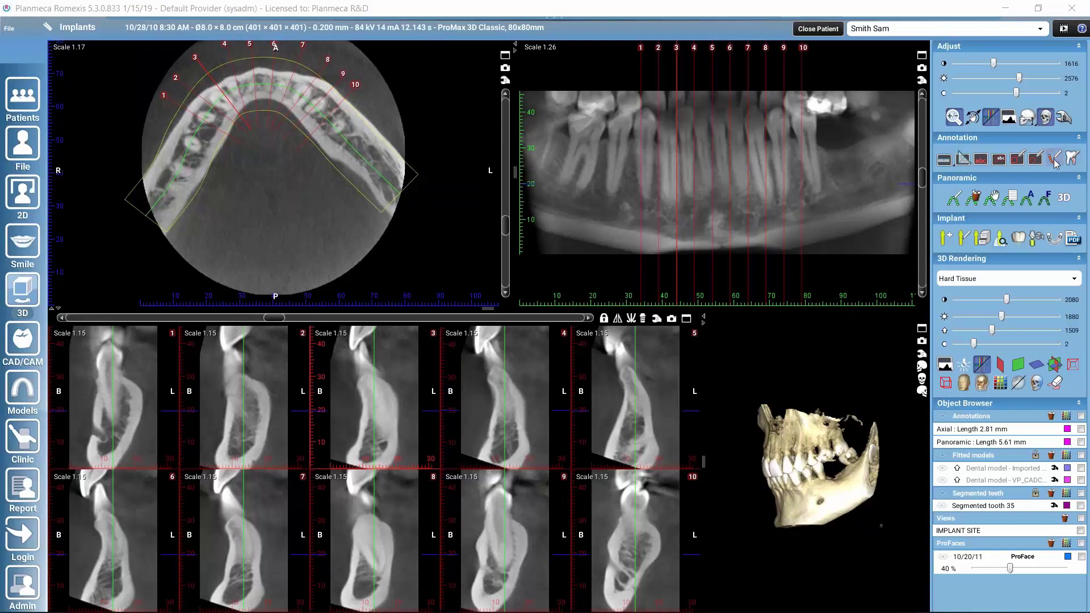
scroll(924, 182, "down", 2)
scroll(923, 182, "down", 1)
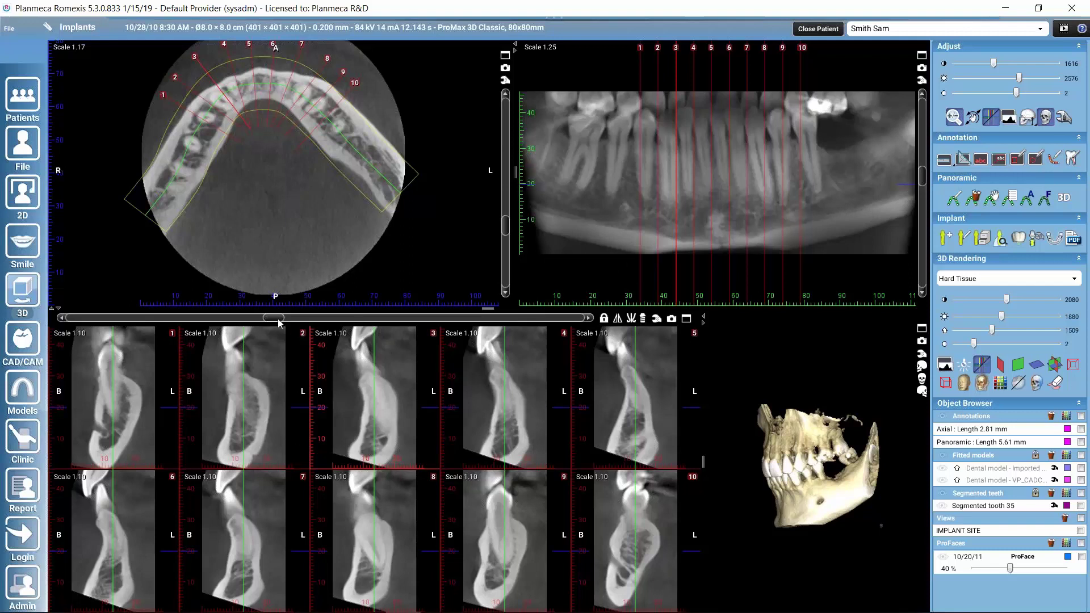
left_click_drag(276, 319, 311, 322)
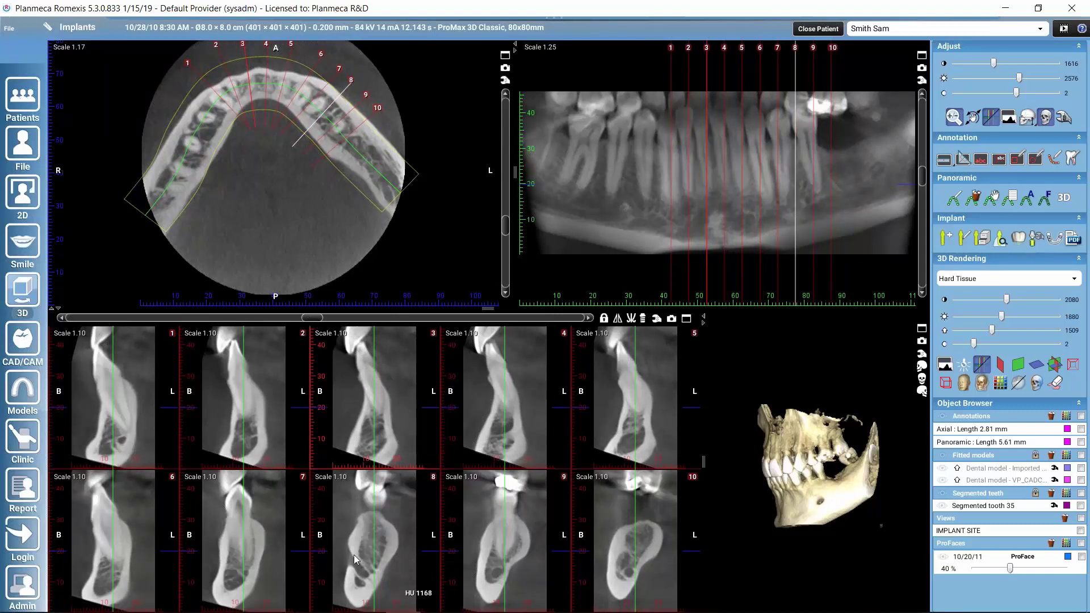
left_click(1055, 159)
left_click(350, 558)
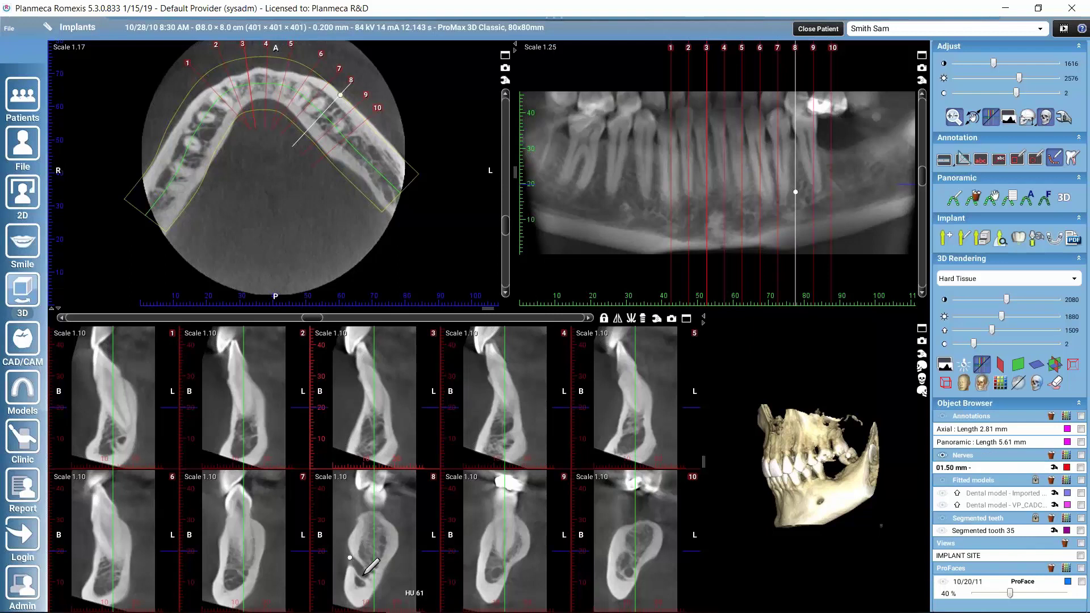
left_click(364, 574)
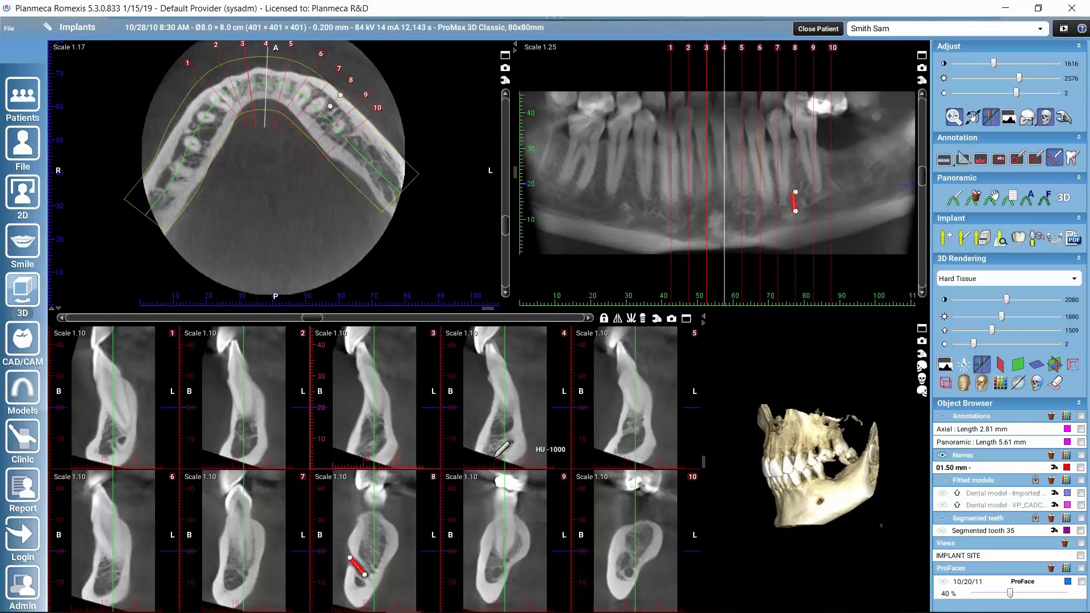
Extend the nerve trace point by point along the canal through the posterior cross sections and finish it at the arch's end.
left_click(628, 573)
left_click_drag(311, 322, 356, 321)
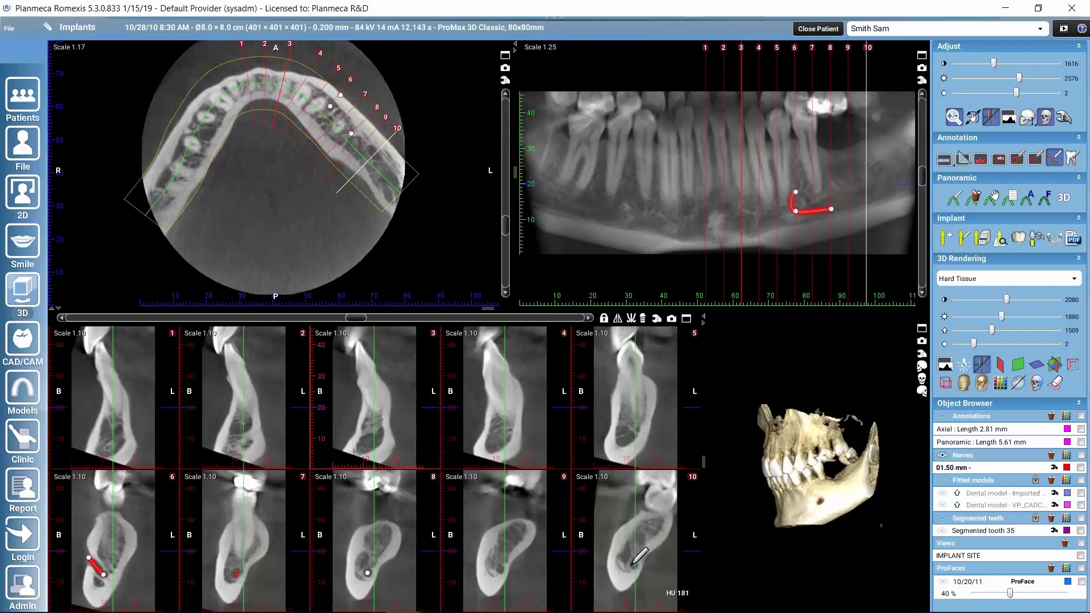
left_click(634, 564)
left_click_drag(362, 318, 394, 319)
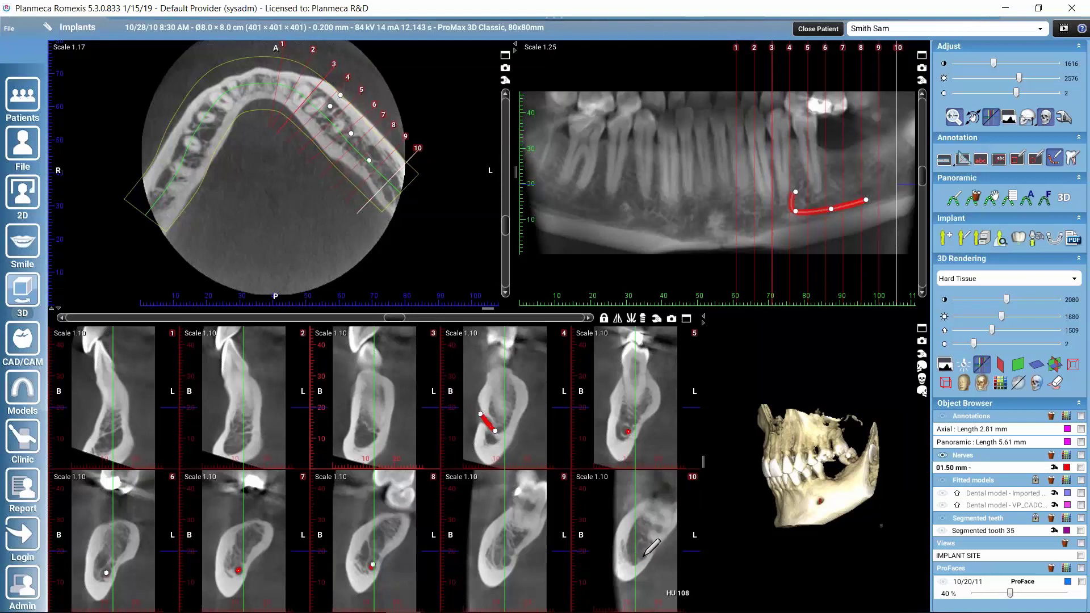
left_click(642, 556)
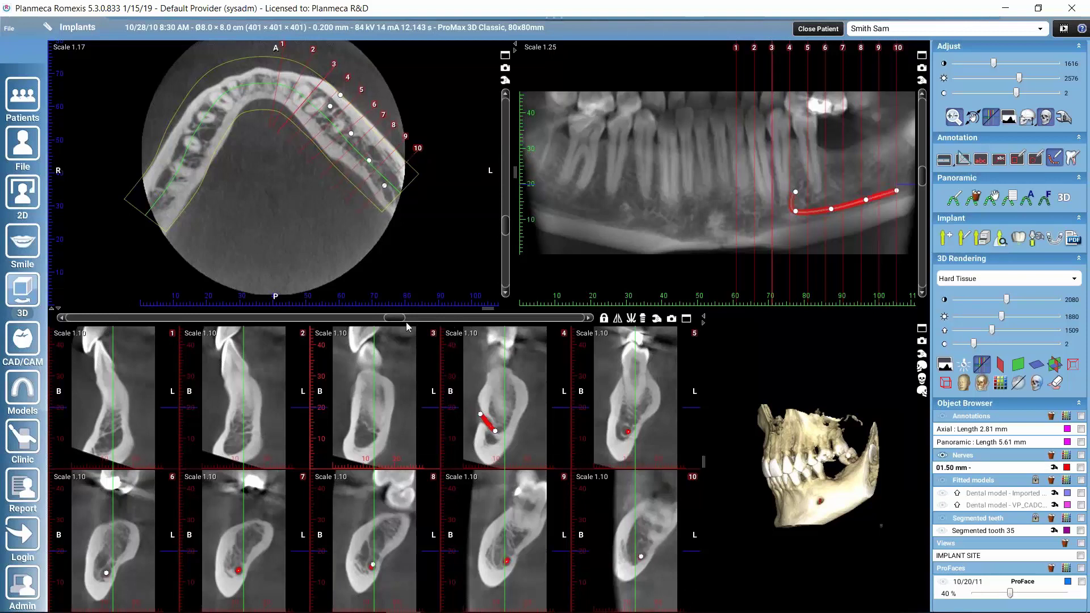
left_click_drag(397, 318, 427, 319)
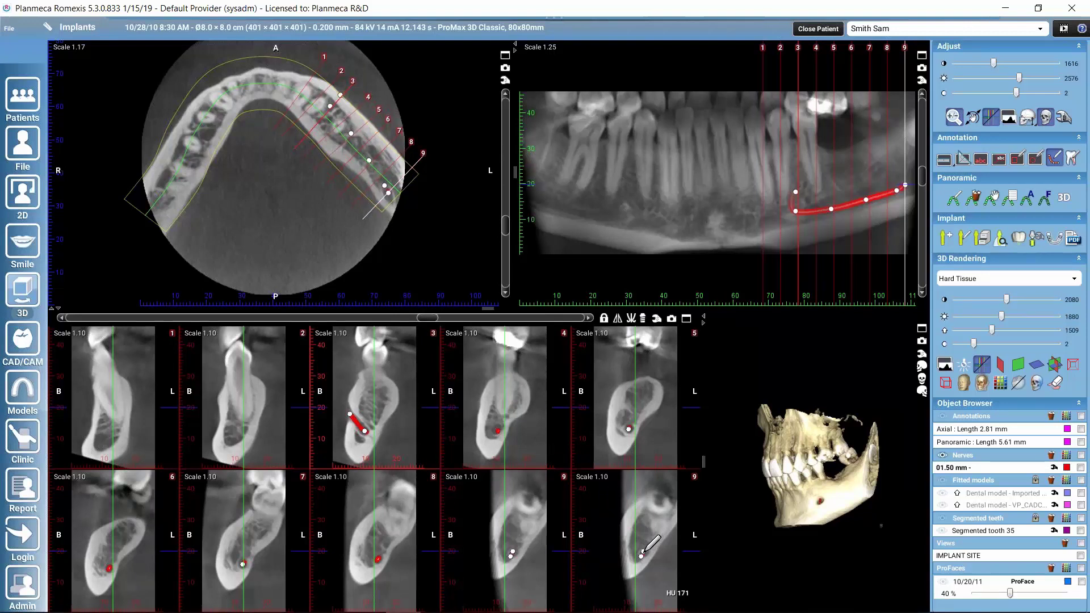
double_click(643, 551)
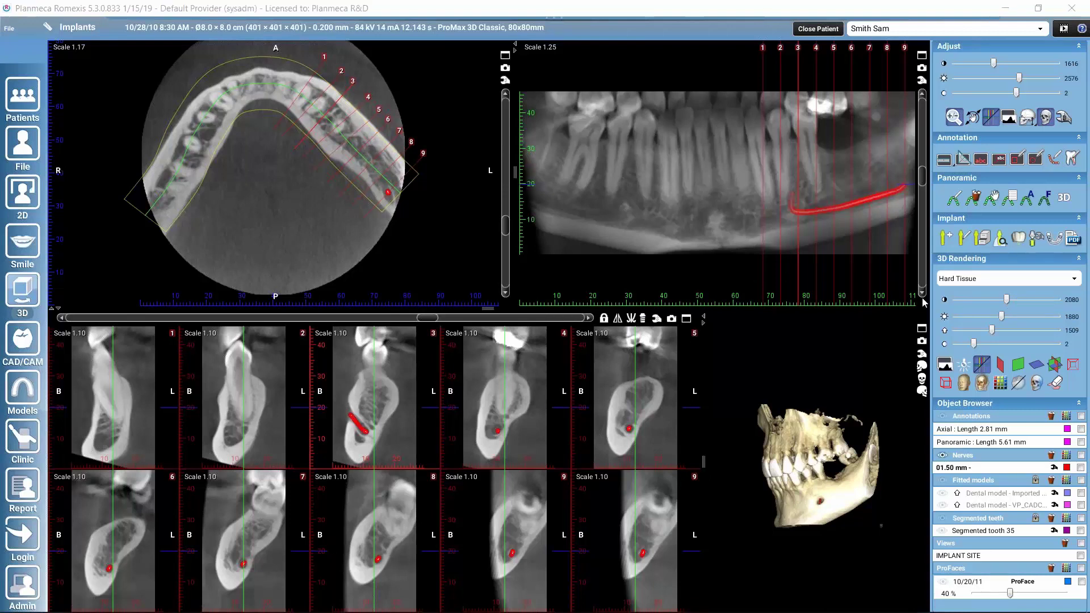
Enlarge the 3D rendering and cut into the mandible's outer bone to inspect the course of the traced nerve.
left_click(953, 472)
left_click(867, 200)
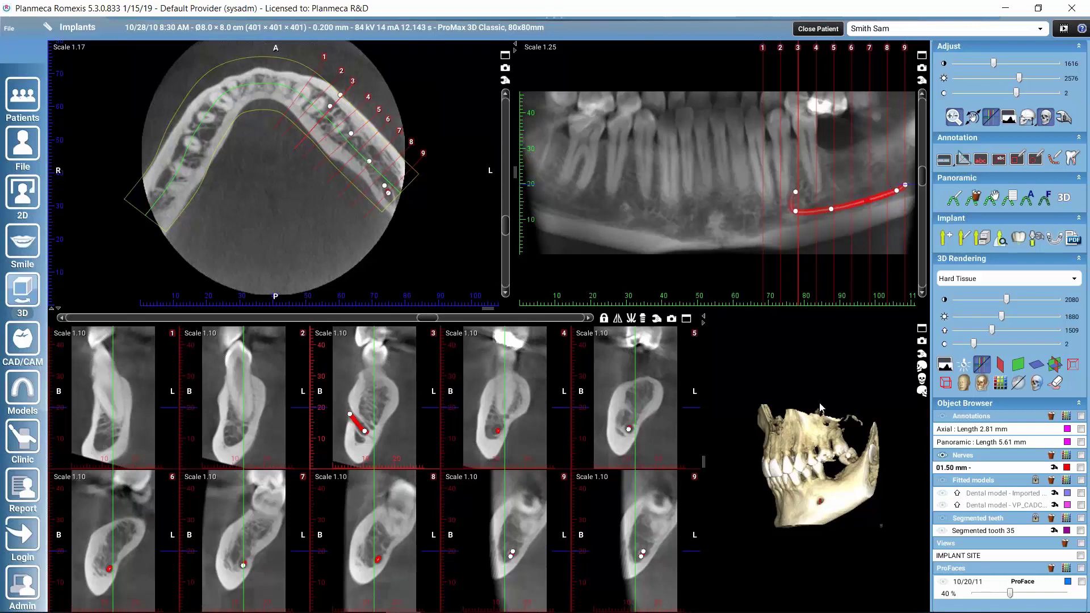
left_click(923, 333)
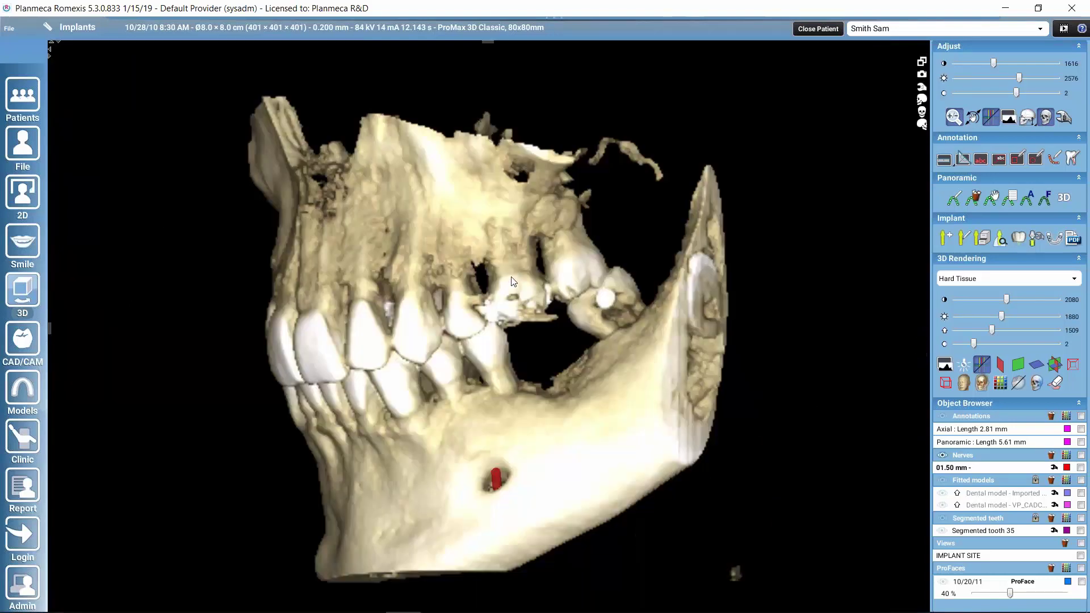
left_click_drag(504, 513, 606, 553)
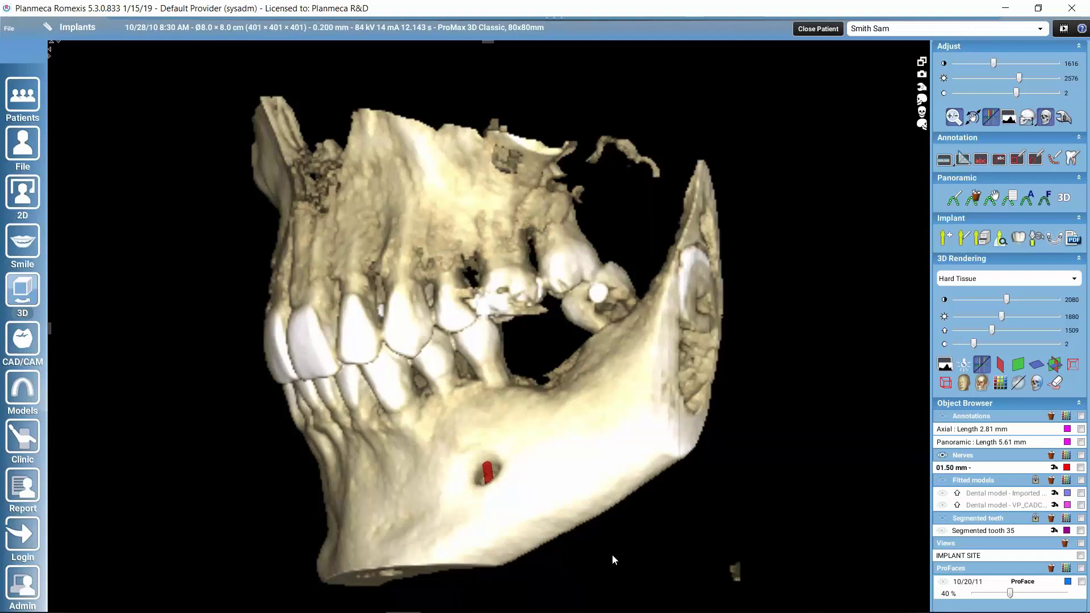
left_click_drag(612, 559, 393, 429)
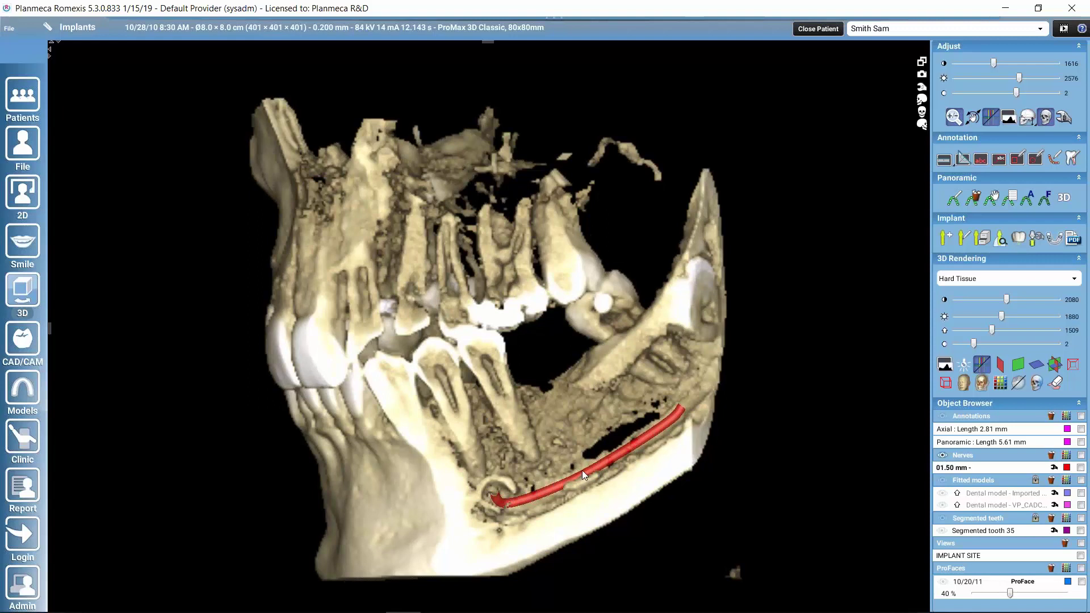
Name the traced nerve mandible and set its diameter to about 2.10 mm.
left_click(1053, 468)
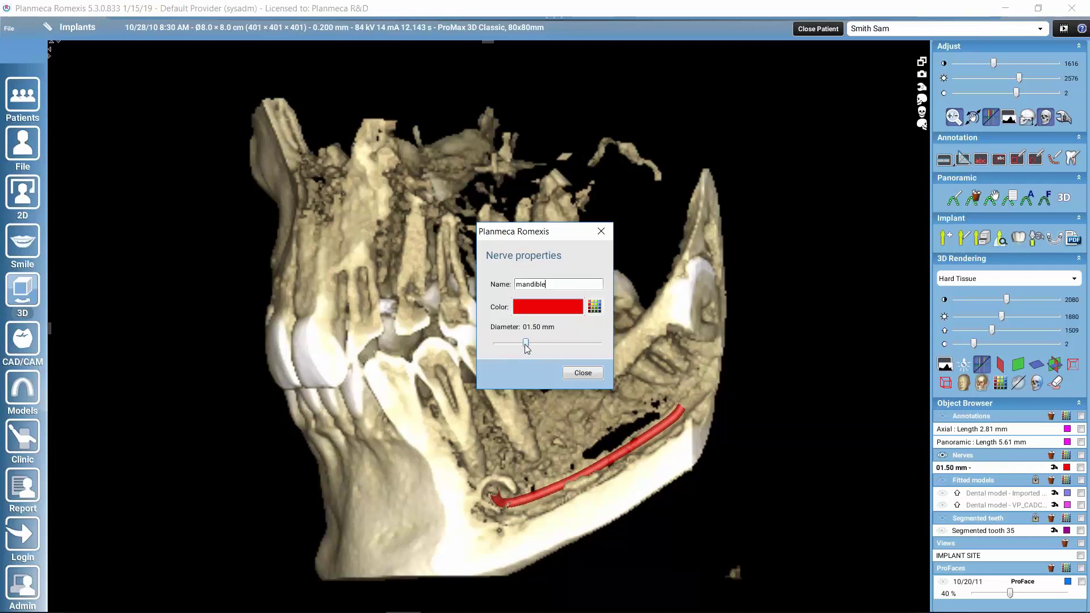
left_click_drag(526, 344, 539, 345)
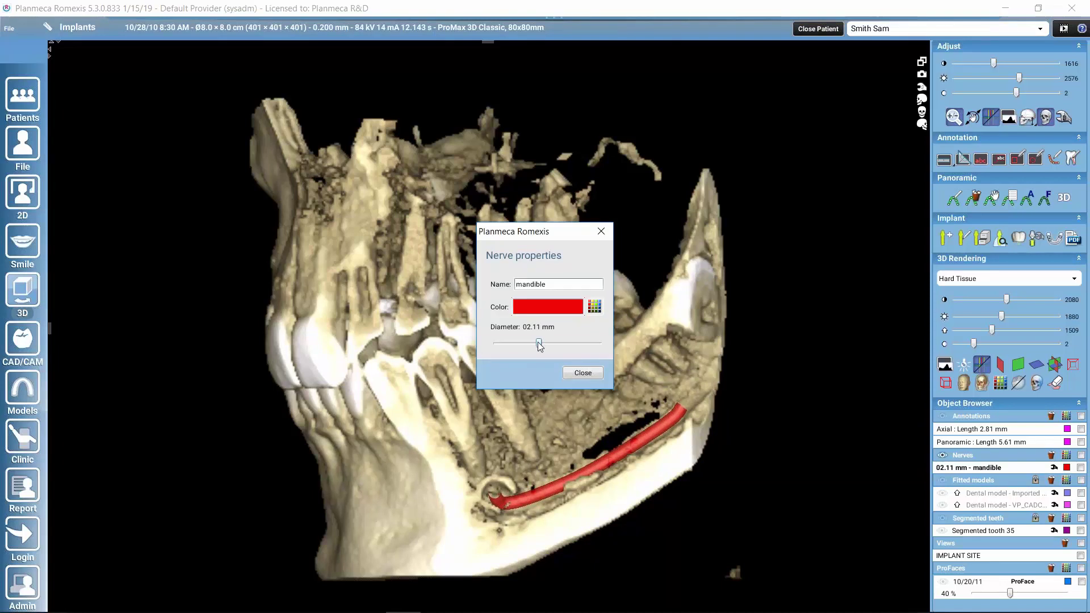
left_click(582, 373)
Vary the 3D rendering's cut depth around the nerve, restore the full bone surface and return to the combined views.
left_click_drag(342, 248, 376, 107)
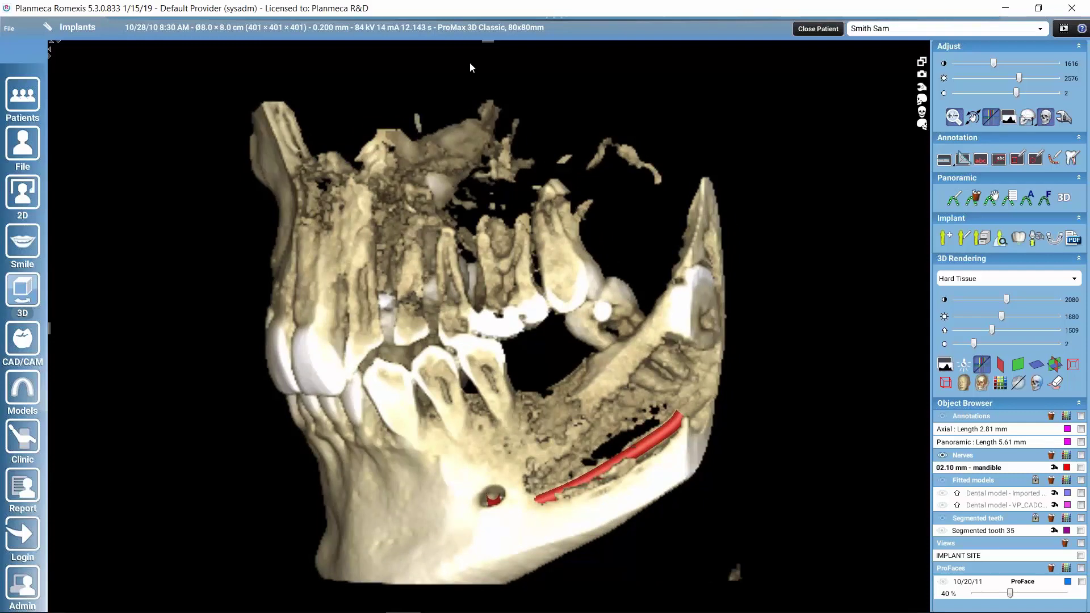
right_click_drag(469, 63, 536, 291)
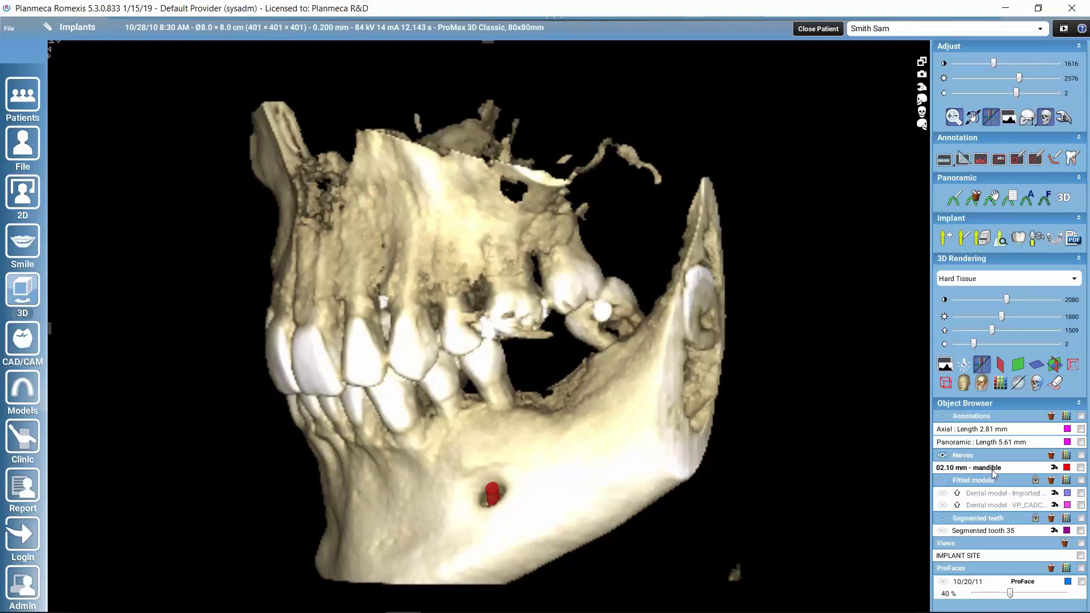
left_click(922, 61)
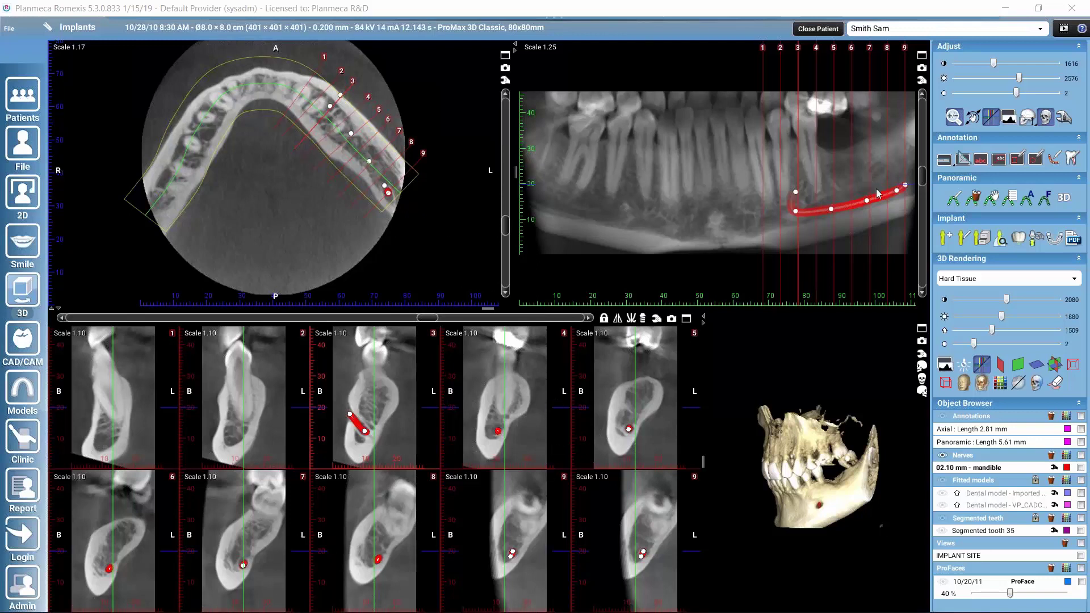
Trace a root canal about 17.5 mm long down the lower tooth near the 30 mm mark of the panoramic view.
left_click_drag(923, 181, 929, 173)
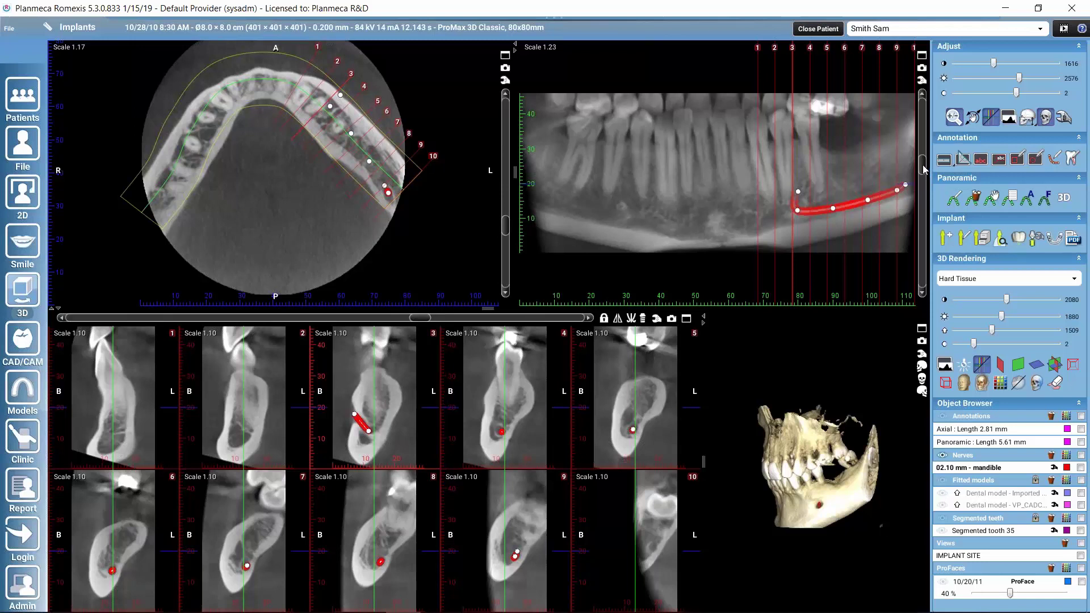
left_click_drag(924, 174, 923, 175)
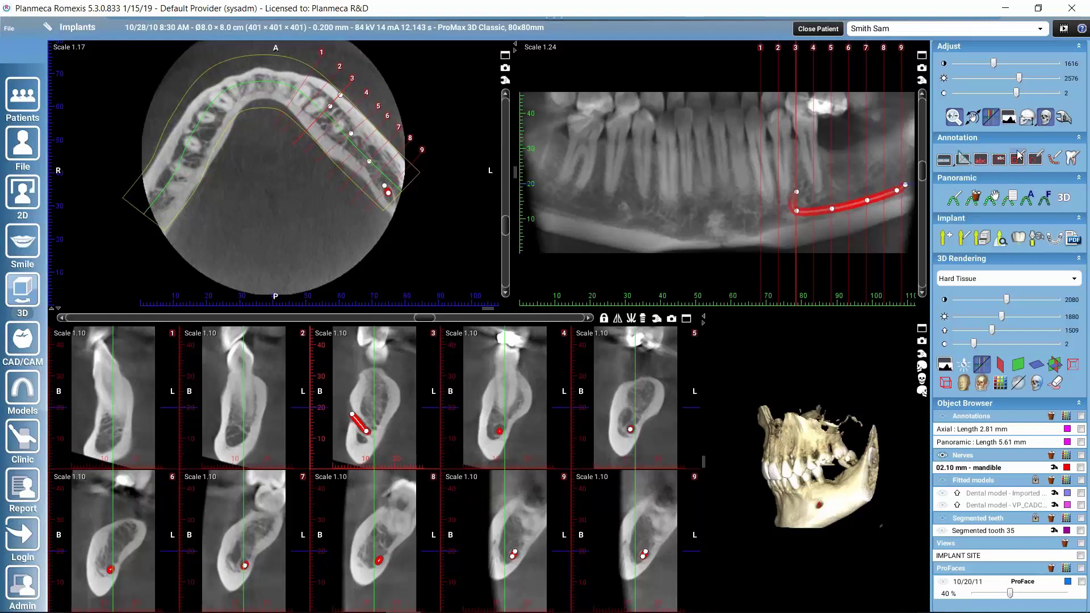
left_click(1073, 160)
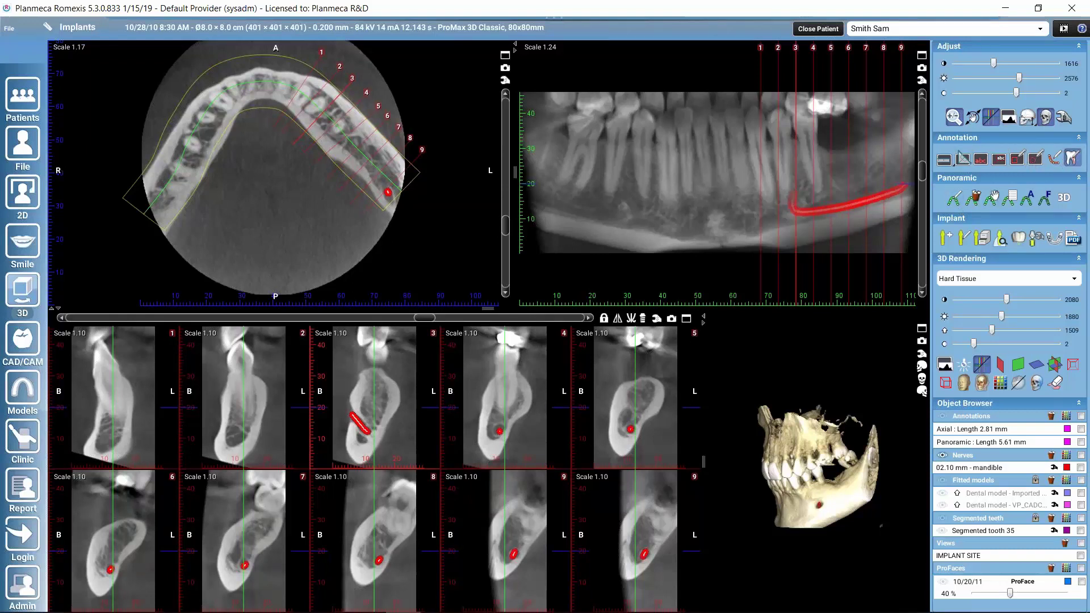
left_click(620, 128)
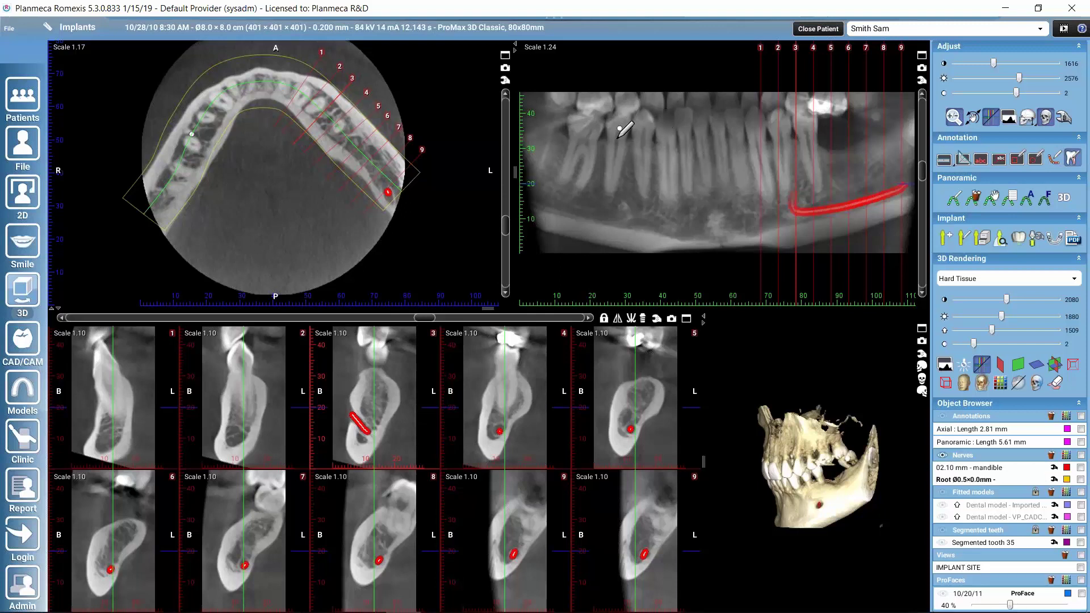
left_click(617, 142)
left_click(615, 161)
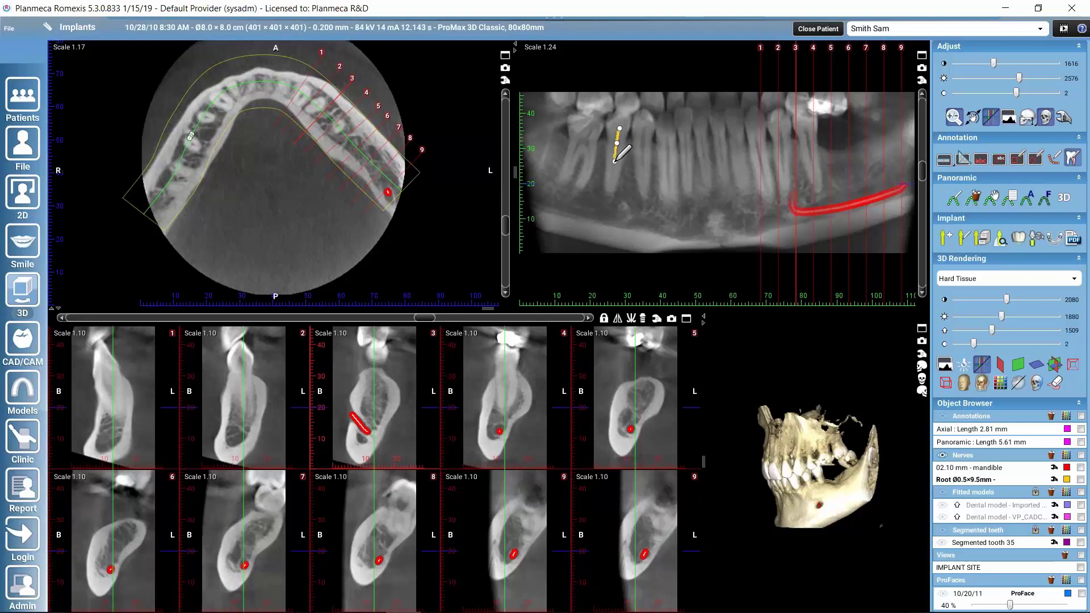
left_click(921, 180)
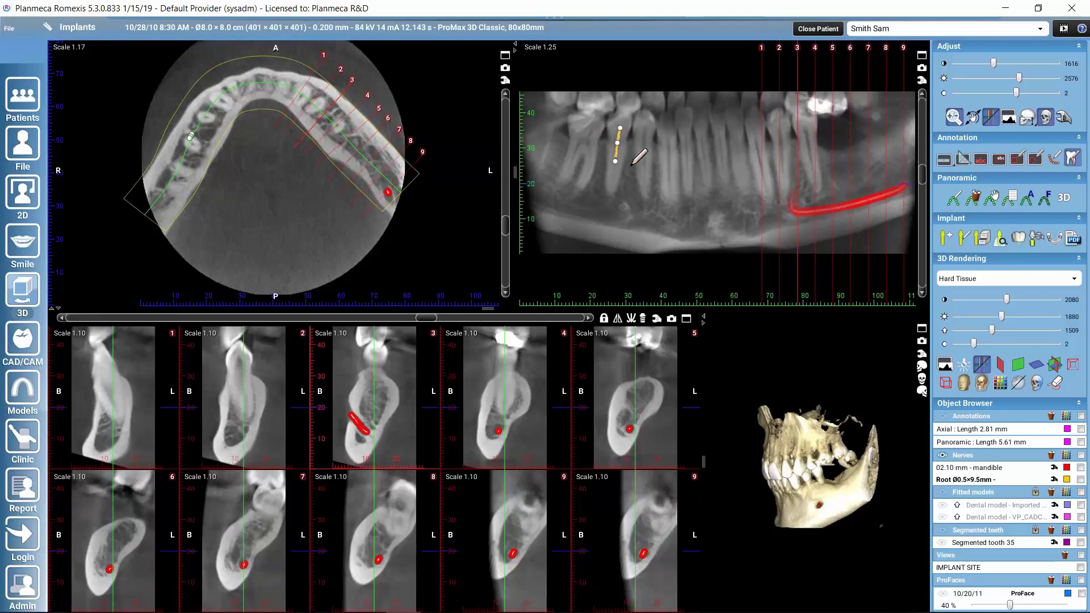
left_click(923, 180)
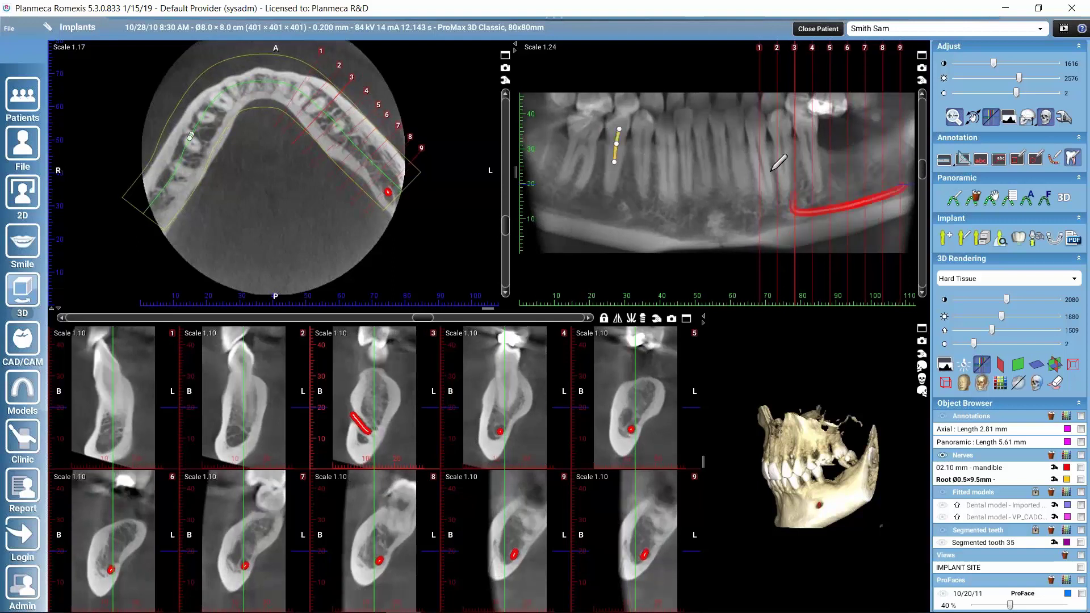
left_click(612, 174)
left_click(608, 189)
right_click(608, 189)
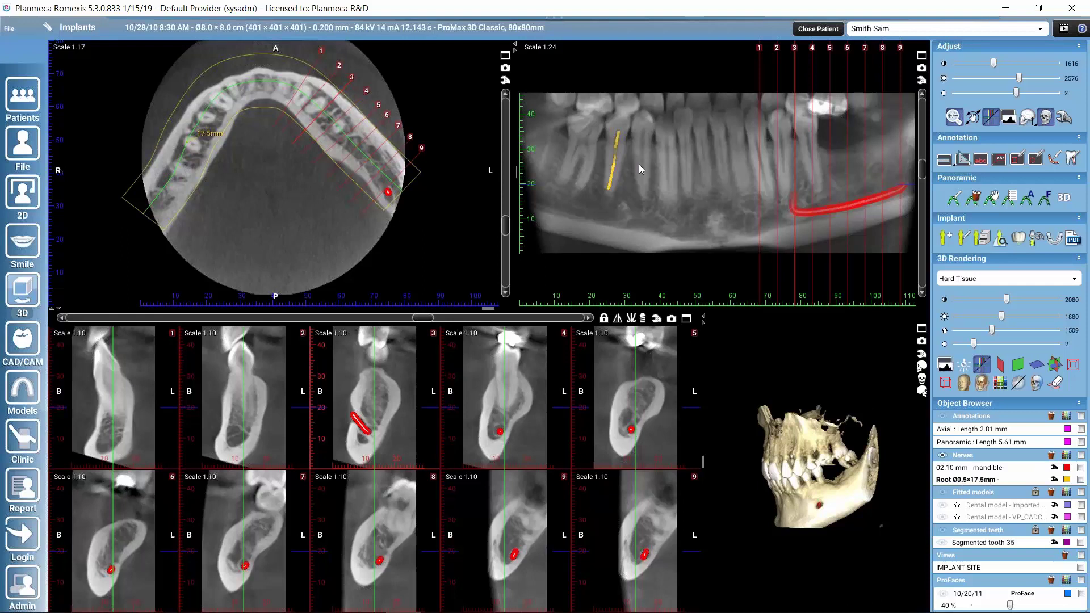
Open the properties of the traced root canal.
left_click(1054, 480)
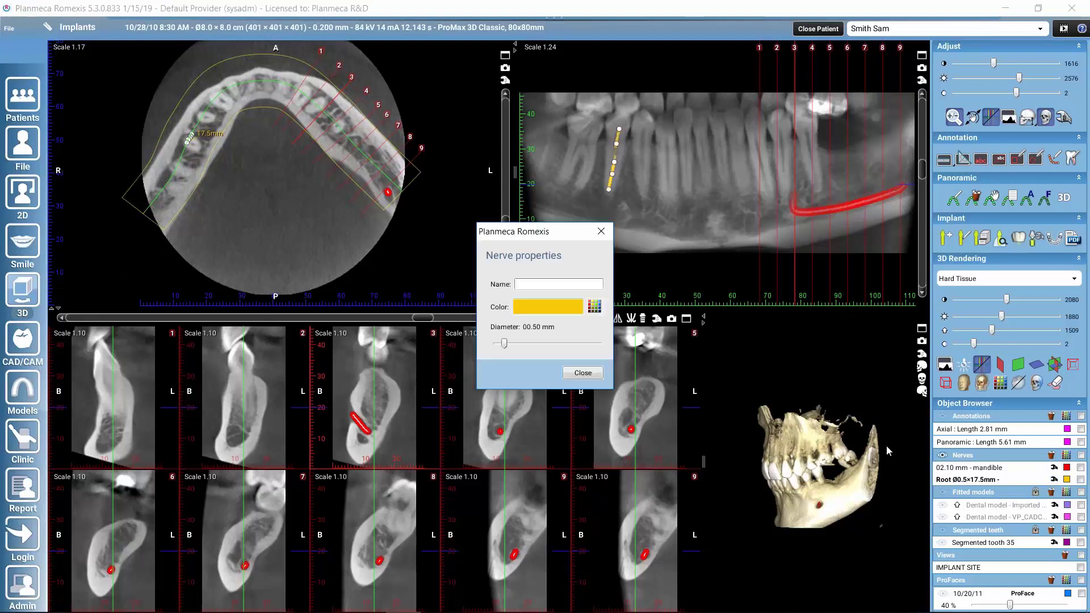